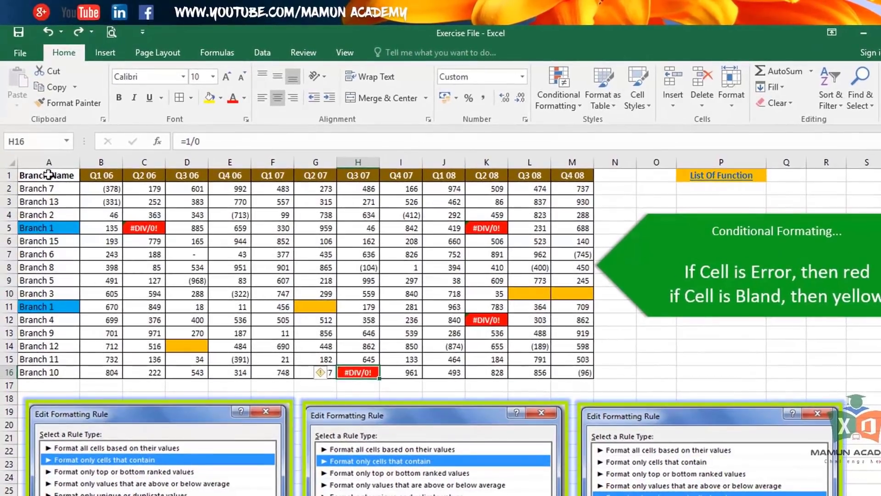
# Step: Select the branch sales table and inspect cells M14, C5 and the blank D14
pyautogui.moveTo(67, 172); pyautogui.dragTo(588, 376)
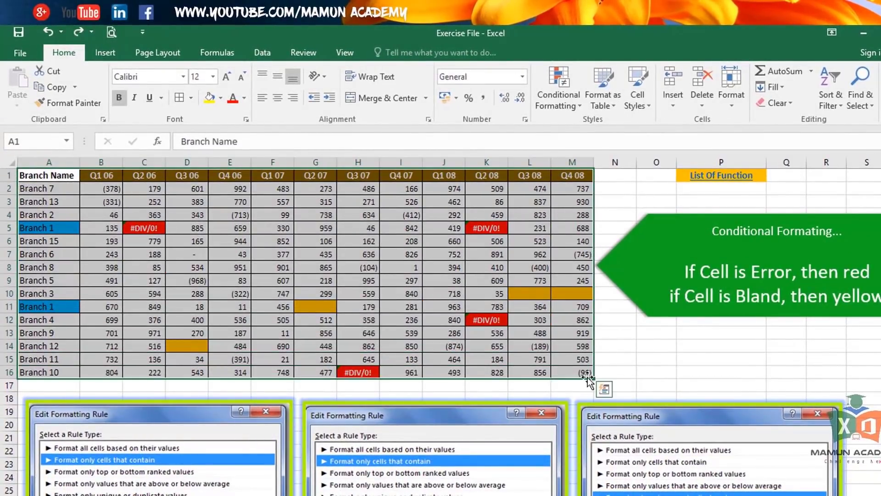
pyautogui.click(584, 346)
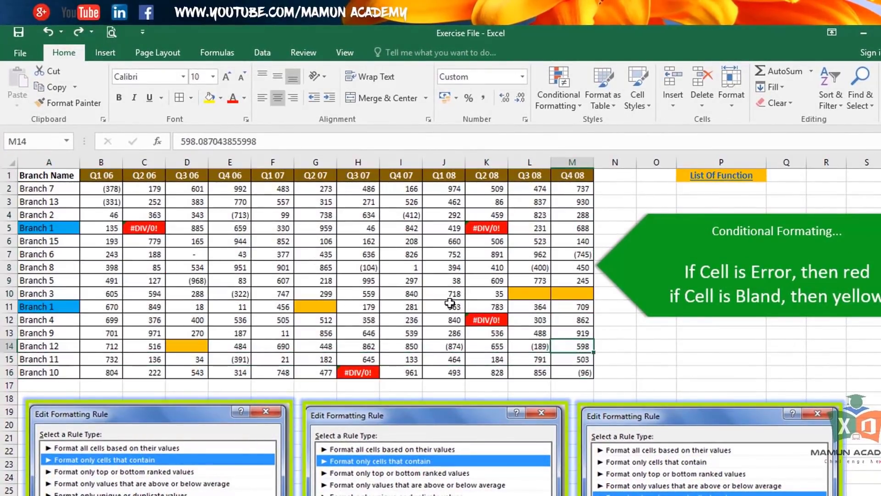
pyautogui.click(147, 229)
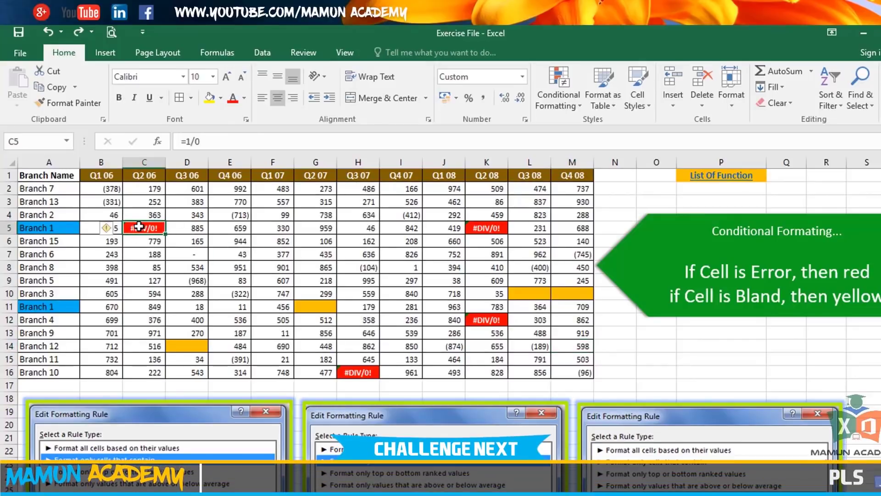
pyautogui.click(195, 346)
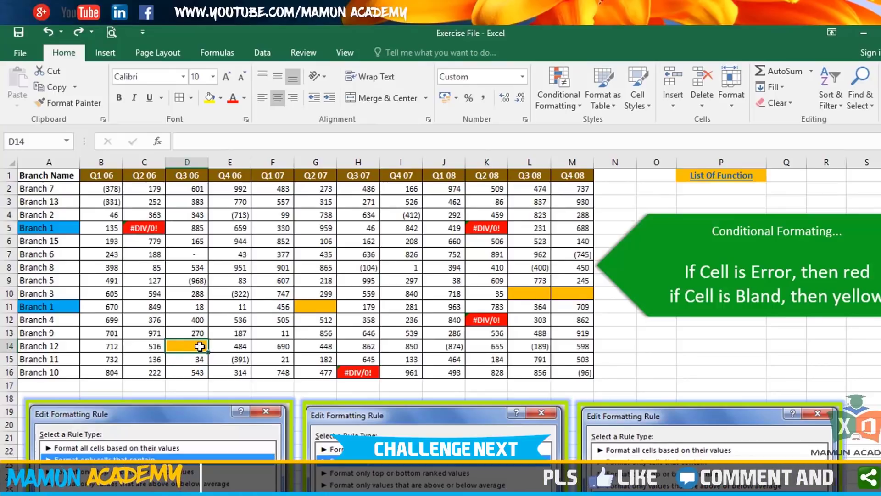
# Step: Clear cell E5 and type 'mq' into cell E8
pyautogui.click(221, 228)
pyautogui.press('Delete')
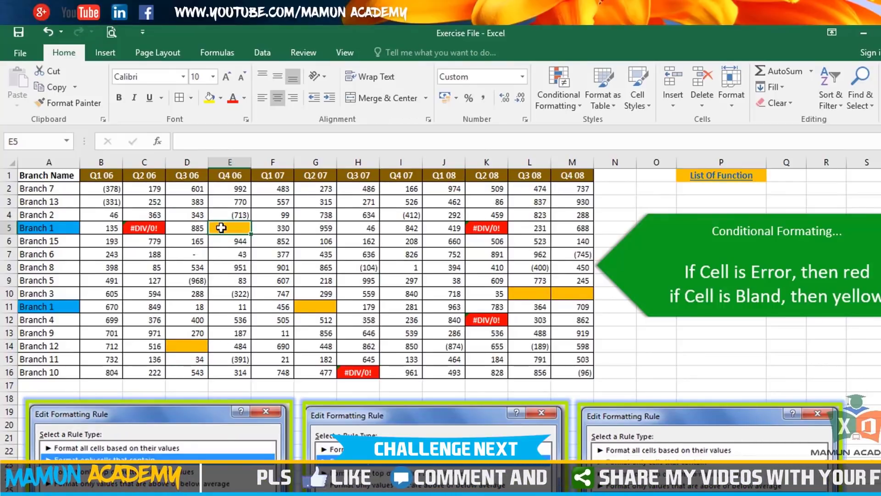
pyautogui.click(239, 267)
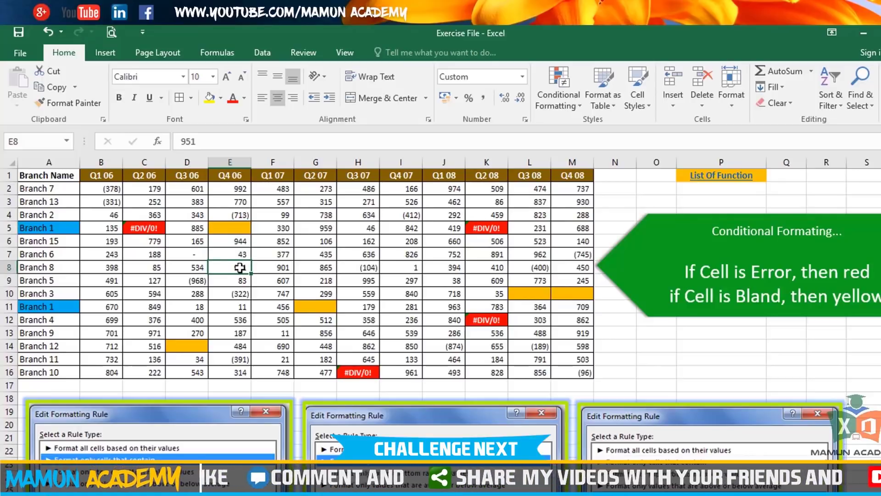
pyautogui.write('mq')
pyautogui.press('Up')
pyautogui.press('Right')
pyautogui.press('Right')
# Step: Revisit cells E8 and C5, then select the numeric data range
pyautogui.click(239, 267)
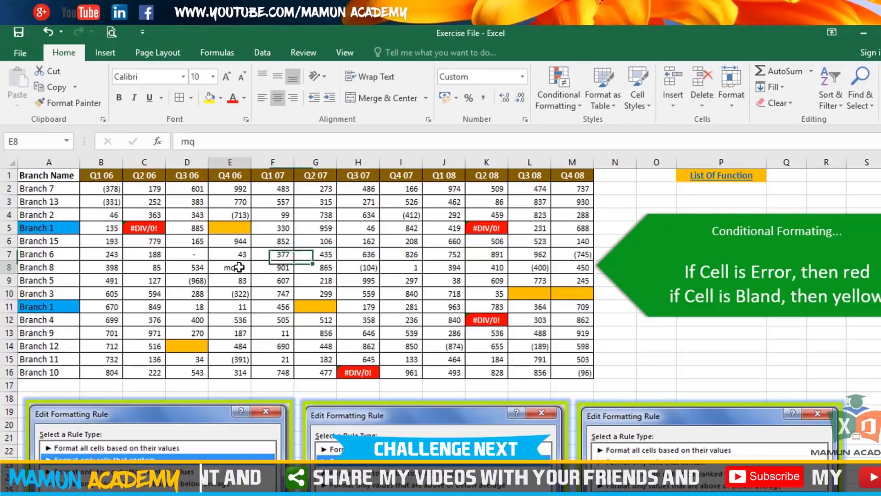
pyautogui.click(154, 228)
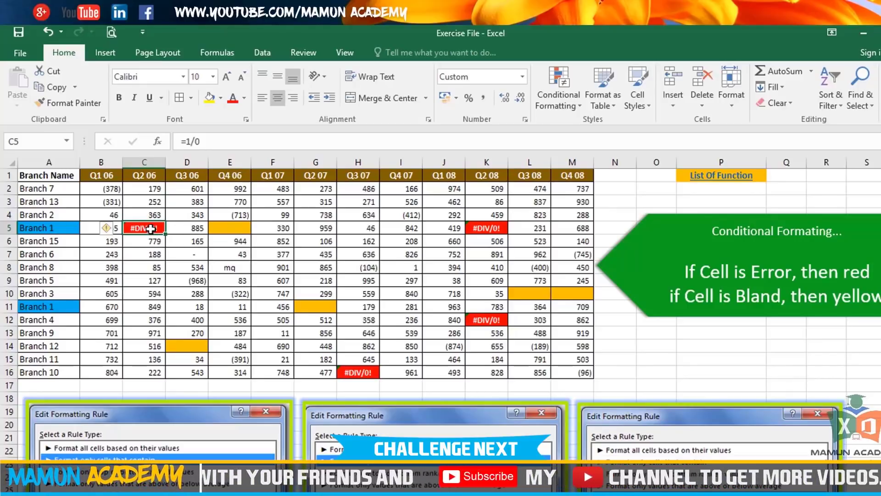
pyautogui.doubleClick(237, 268)
pyautogui.click(273, 281)
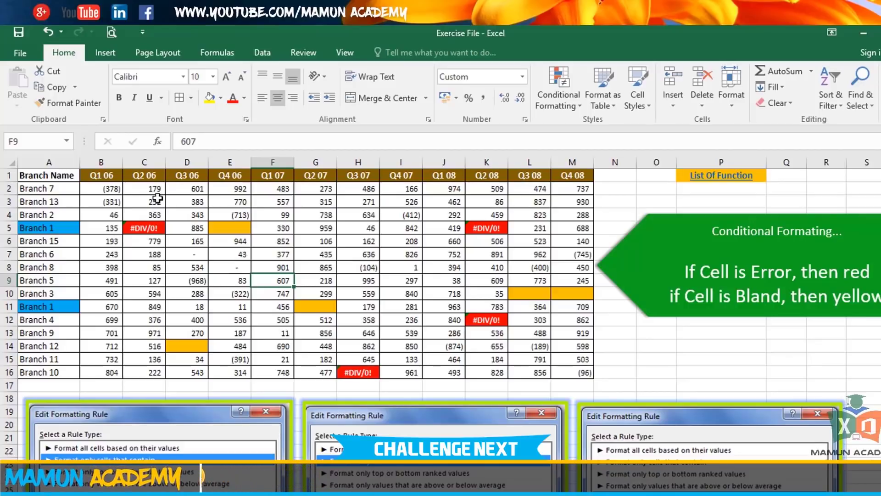
pyautogui.moveTo(112, 190); pyautogui.dragTo(563, 374)
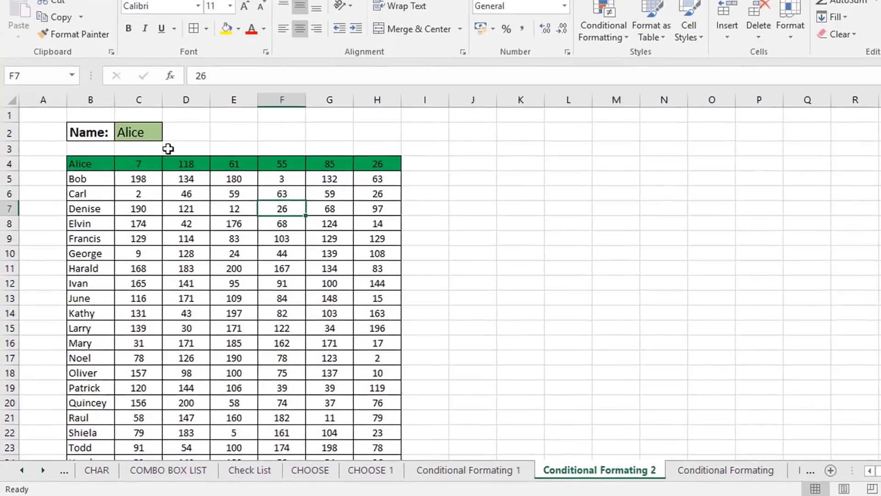
# Step: Pick Denise, then Bob, from the C2 Name dropdown and select Bob's highlighted row
pyautogui.click(109, 178)
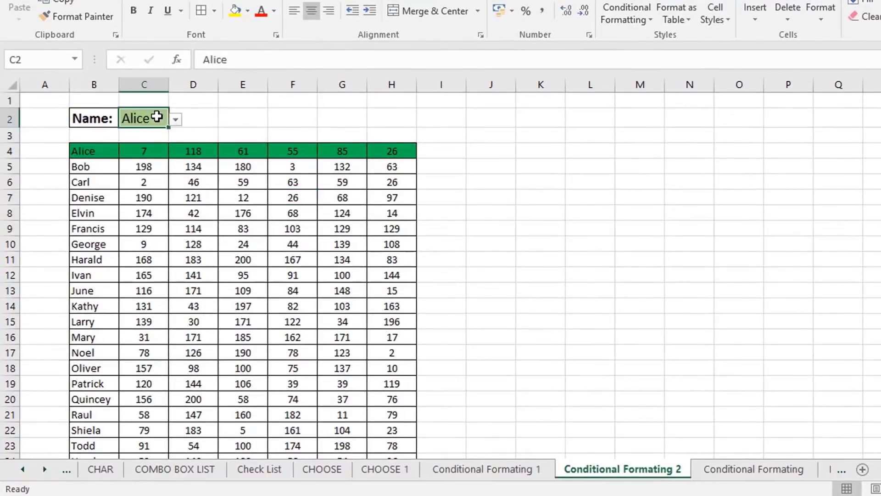
pyautogui.click(147, 178)
pyautogui.click(151, 163)
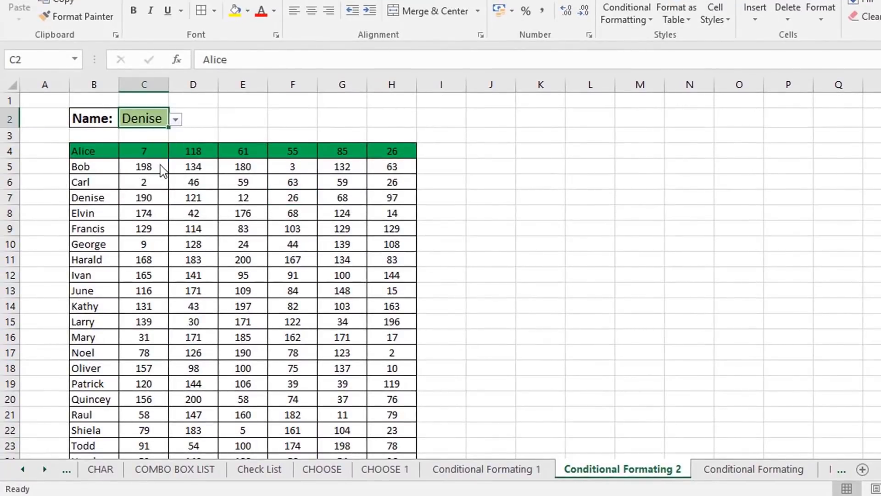
pyautogui.click(175, 119)
pyautogui.click(167, 132)
pyautogui.click(175, 119)
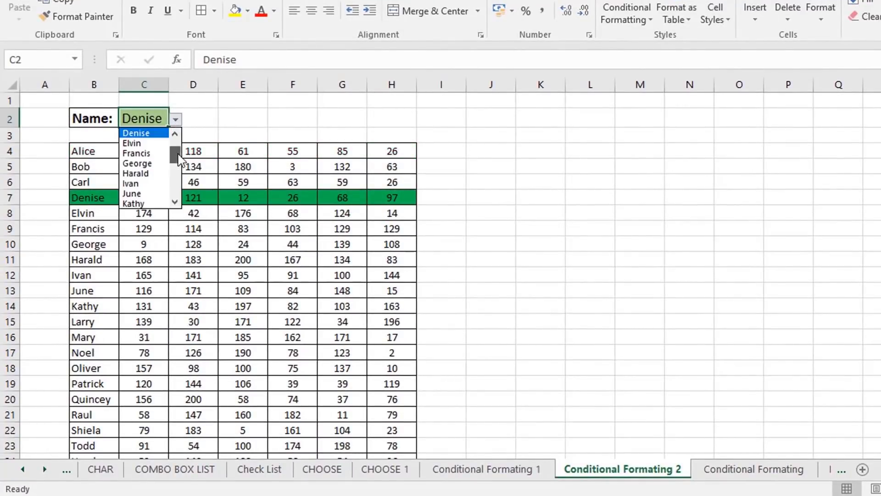
pyautogui.scroll(1, 177, 152)
pyautogui.click(153, 145)
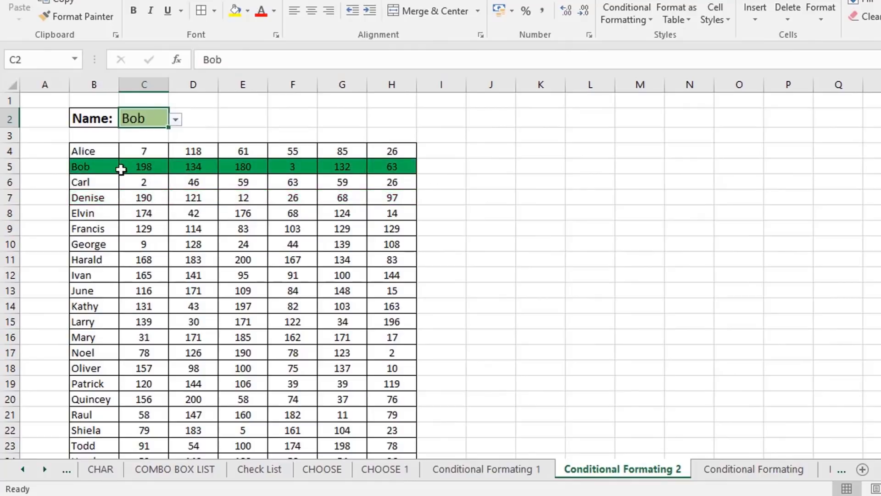
pyautogui.moveTo(107, 169); pyautogui.dragTo(393, 170)
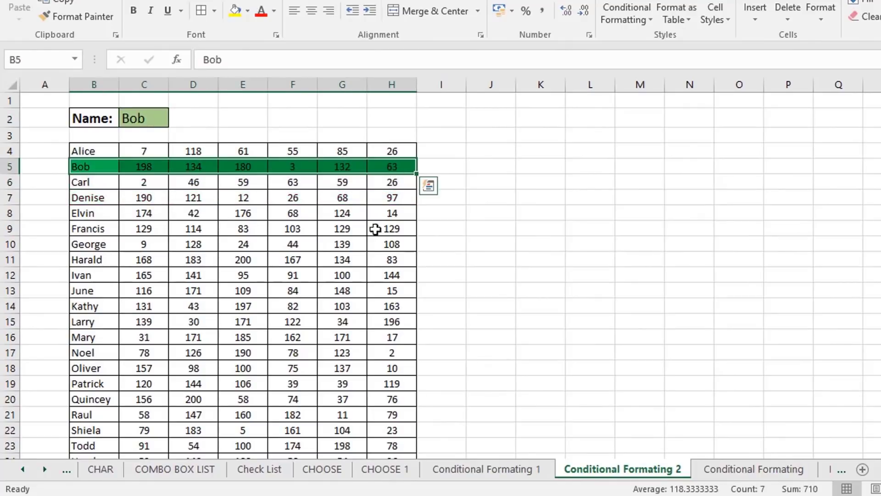
# Step: Switch the Name in C2 to Alice and then to George
pyautogui.click(393, 243)
pyautogui.click(163, 118)
pyautogui.click(177, 120)
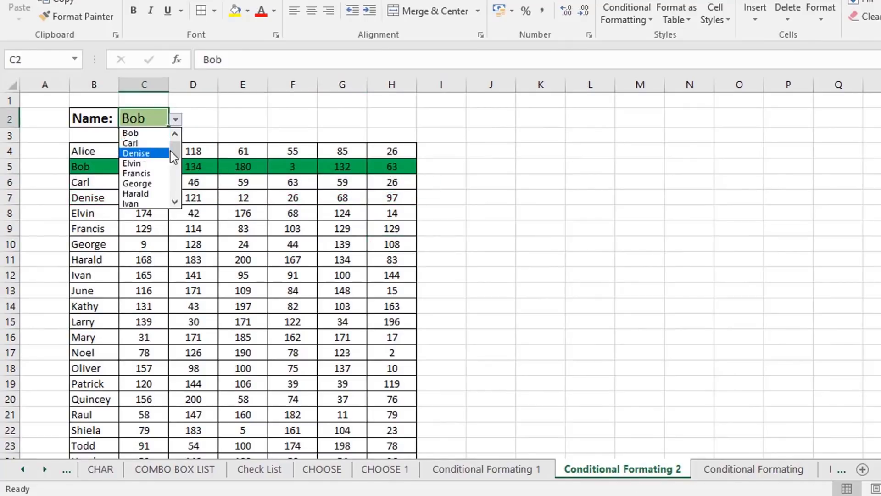
pyautogui.scroll(1, 152, 151)
pyautogui.click(146, 133)
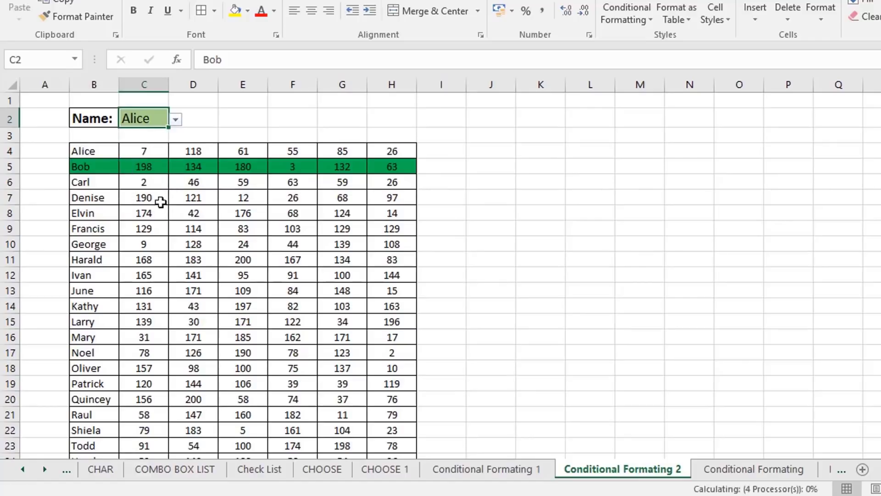
pyautogui.click(176, 120)
pyautogui.click(152, 195)
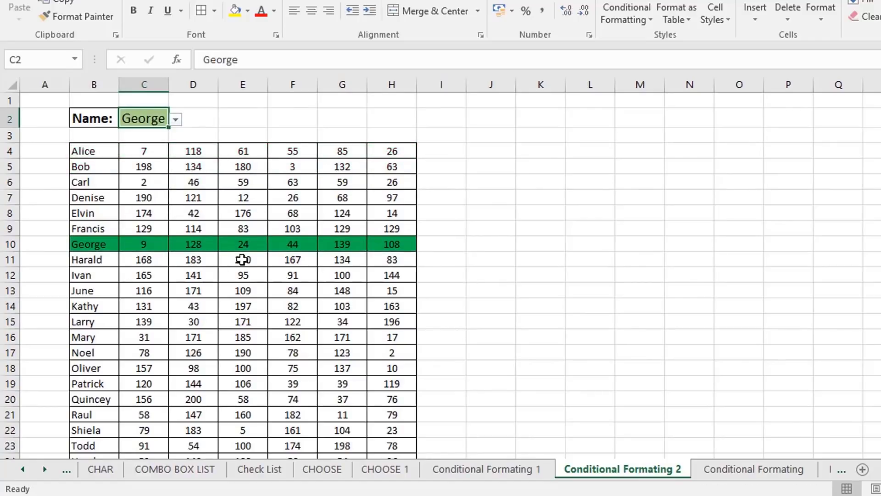
# Step: On the Conditional Formating sheet, pick 3/5/2013, then 3/5/2015, in the F3 date dropdown
pyautogui.click(739, 473)
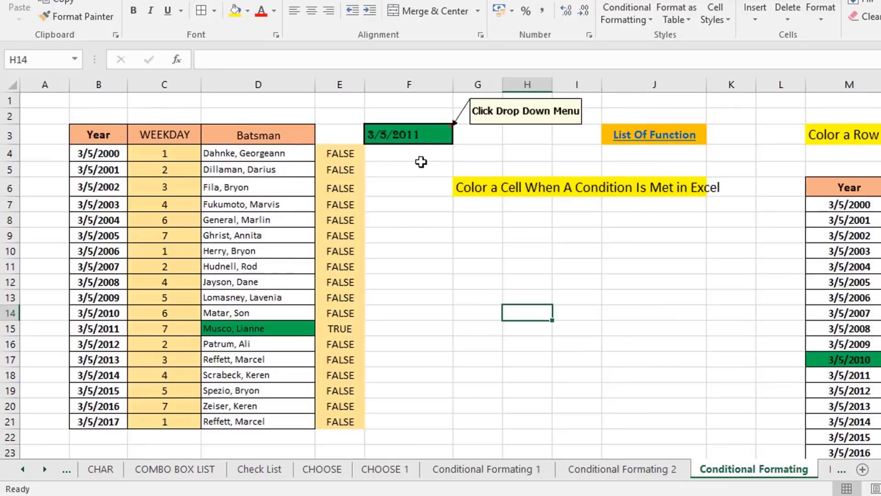
pyautogui.click(446, 136)
pyautogui.click(427, 181)
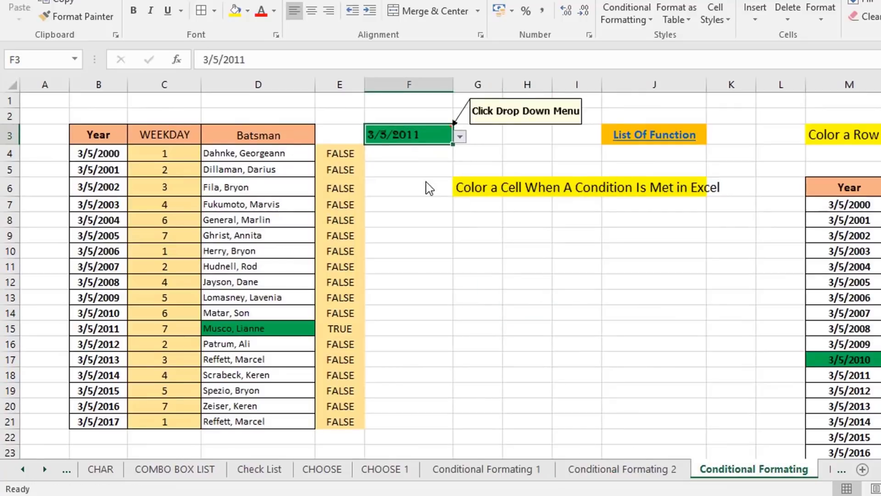
pyautogui.click(460, 137)
pyautogui.click(404, 202)
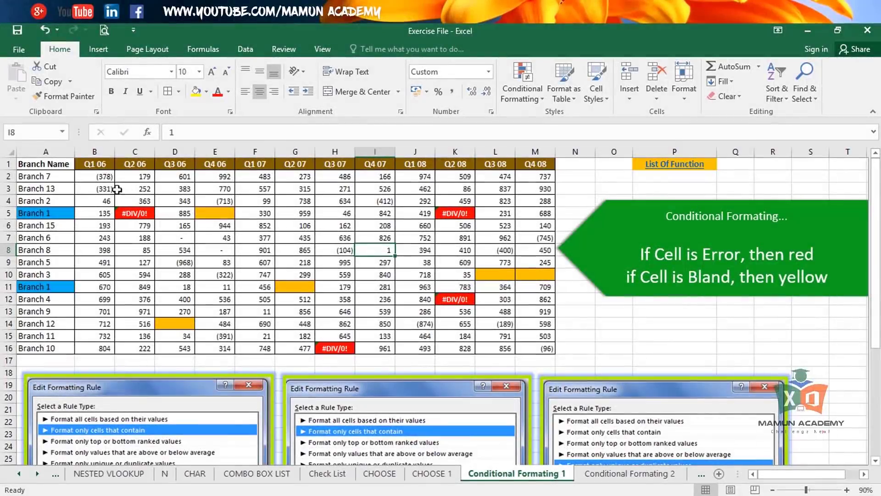
pyautogui.moveTo(106, 176); pyautogui.dragTo(531, 343)
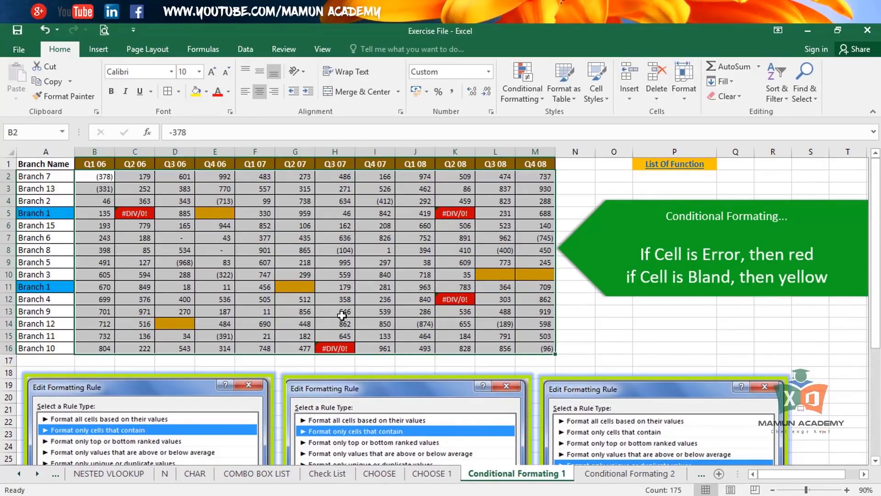
# Step: Clear the conditional formatting rules from B2:M16 so the red and amber fills disappear
pyautogui.click(529, 98)
pyautogui.click(533, 96)
pyautogui.click(530, 81)
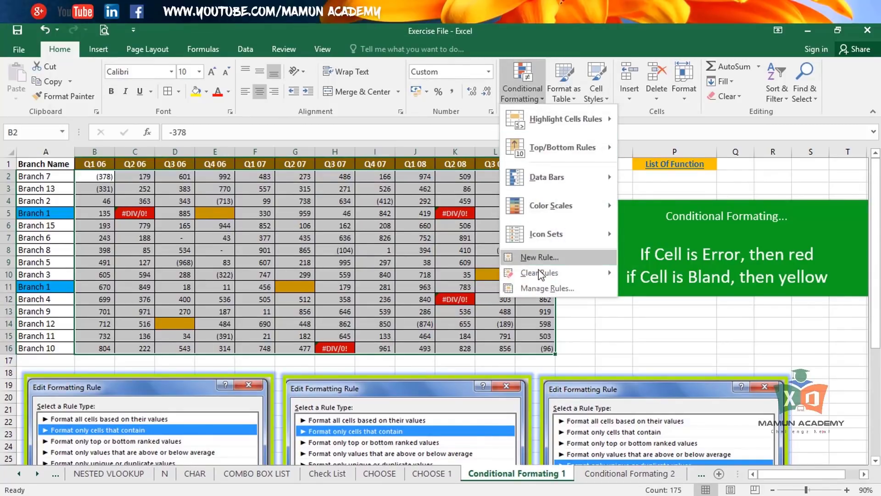
pyautogui.moveTo(540, 274)
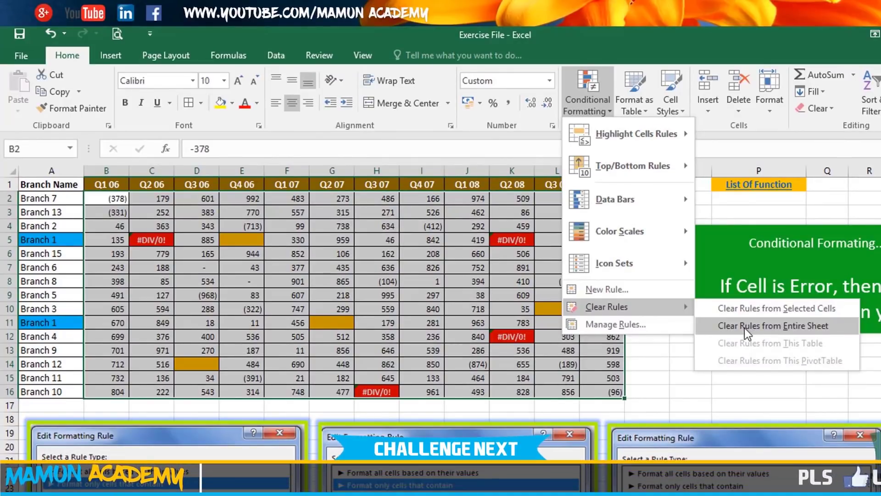
pyautogui.click(762, 307)
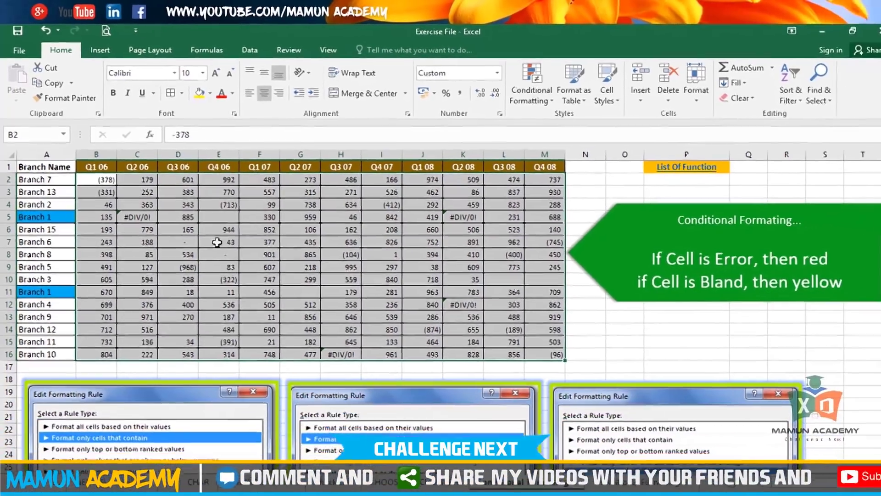
# Step: Inspect cell H9 and clear the value in cell H10
pyautogui.click(330, 265)
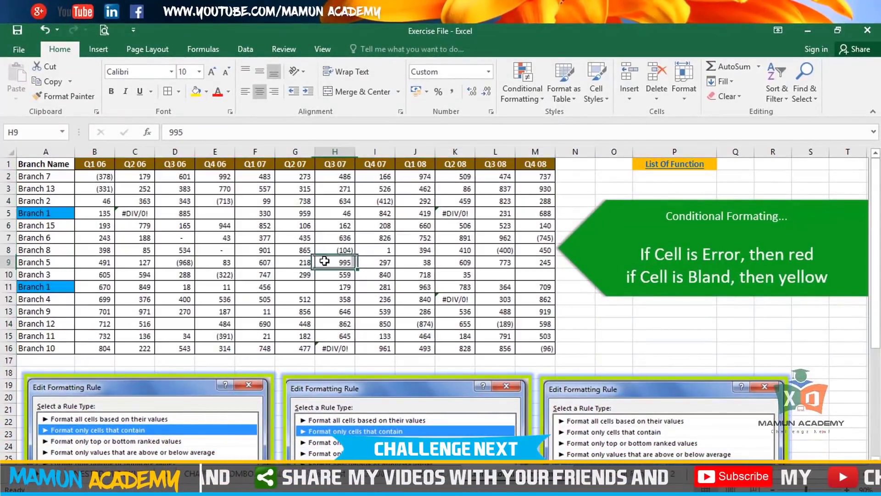
pyautogui.moveTo(455, 299); pyautogui.dragTo(546, 349)
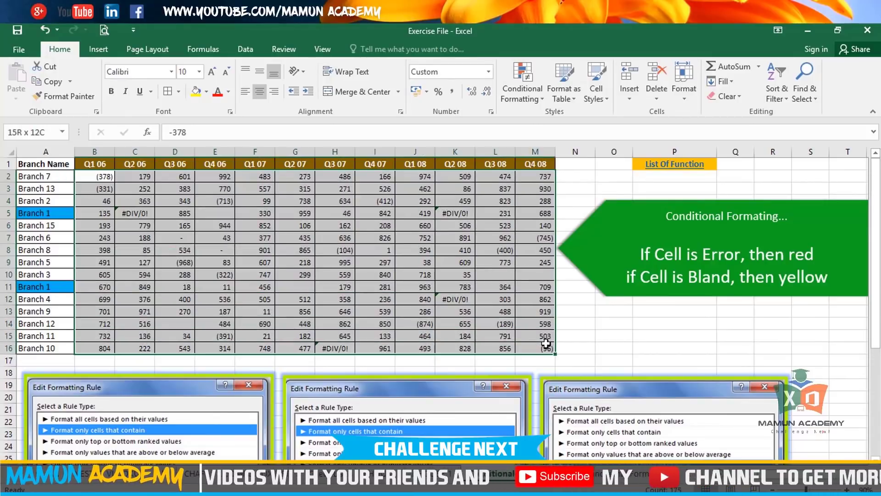
pyautogui.click(346, 274)
pyautogui.press('Delete')
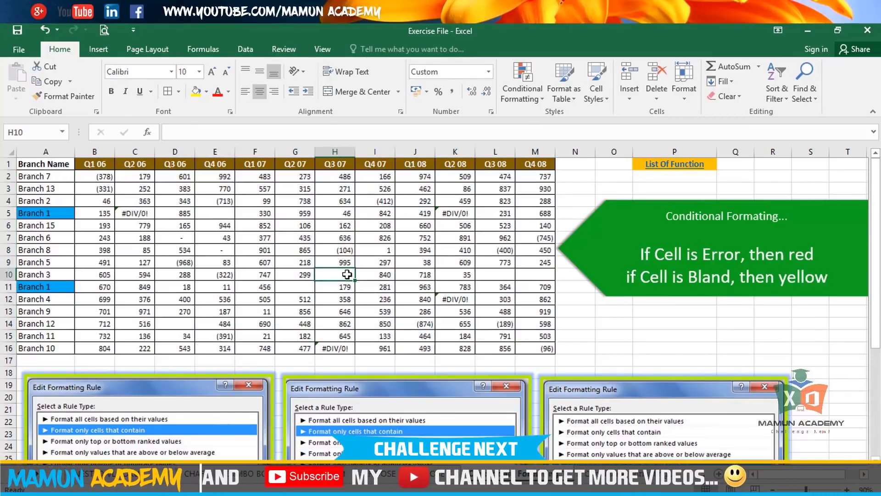
pyautogui.click(339, 287)
pyautogui.click(342, 274)
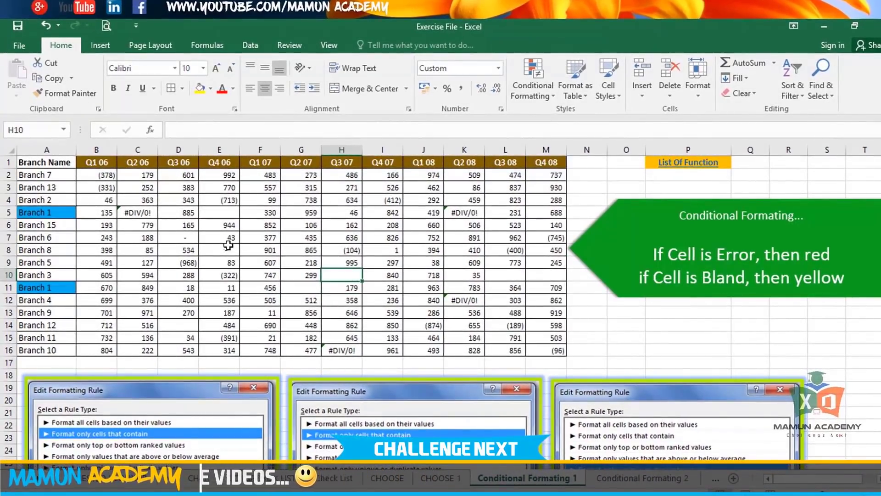
# Step: Check cells E6 (944) and C13 (971), then select the sales figures B2:M16
pyautogui.click(223, 225)
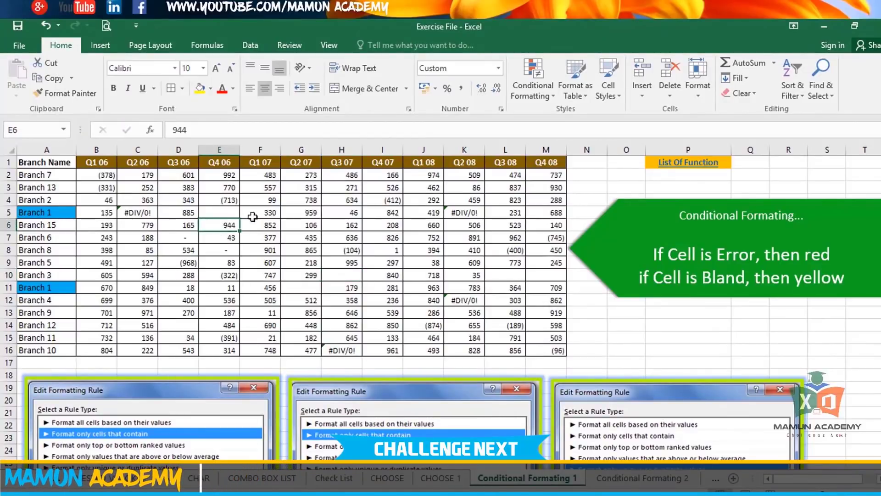
pyautogui.click(127, 315)
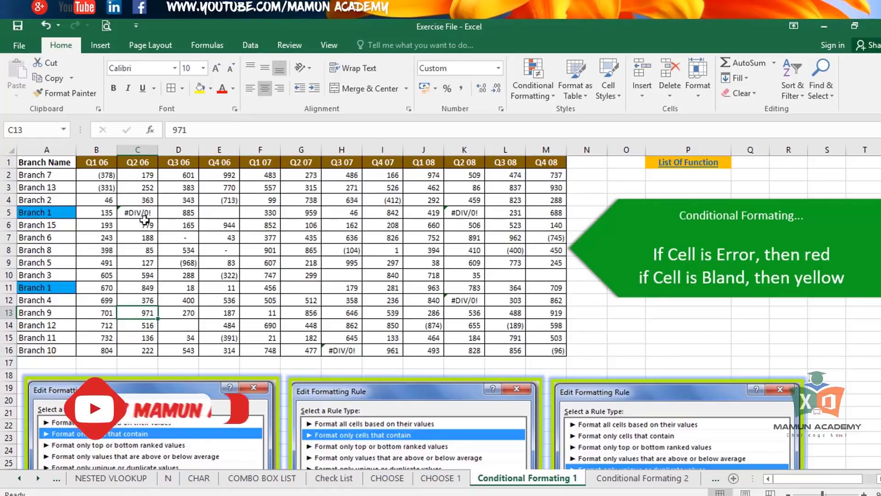
pyautogui.moveTo(108, 179); pyautogui.dragTo(553, 326)
# Step: Open Manage Rules for the selection and move the empty Rules Manager aside
pyautogui.click(546, 85)
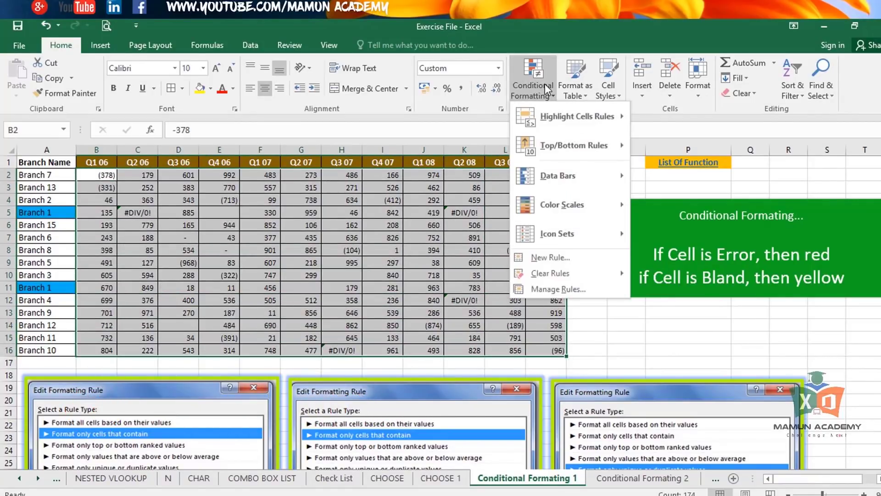
pyautogui.click(553, 289)
pyautogui.moveTo(570, 186); pyautogui.dragTo(441, 236)
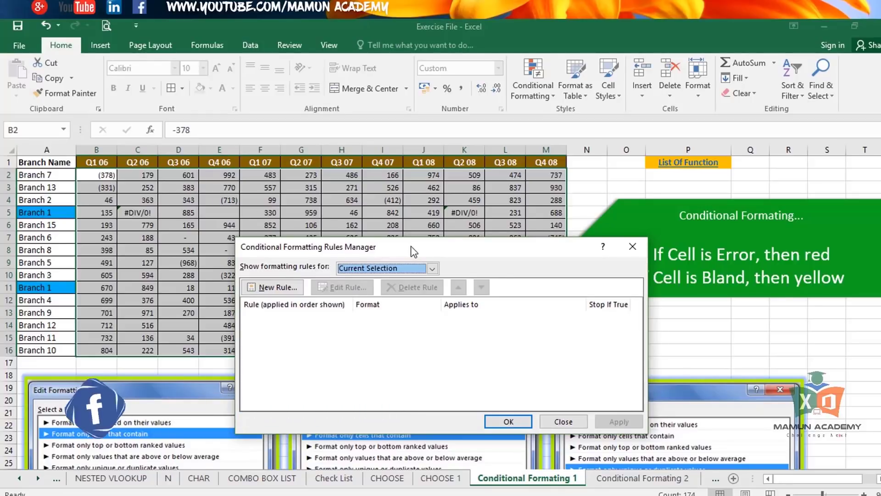
pyautogui.moveTo(413, 251); pyautogui.dragTo(499, 190)
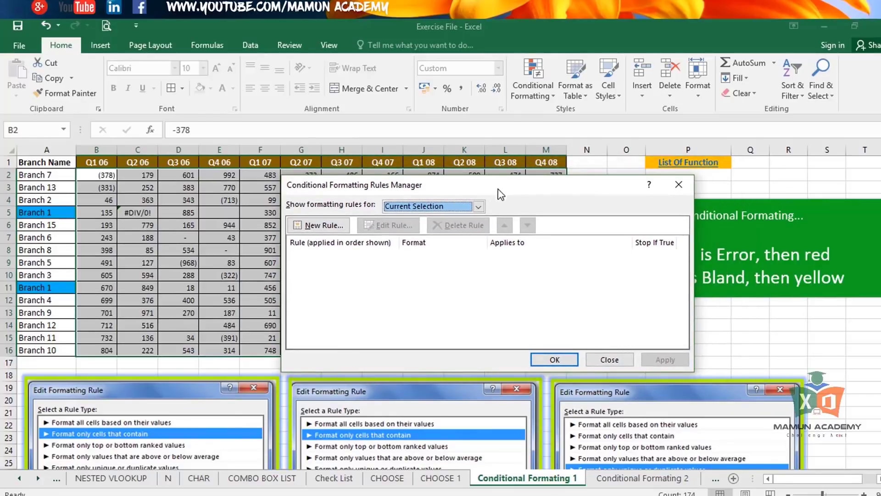
# Step: Start a new formatting rule and browse the available rule types
pyautogui.click(332, 227)
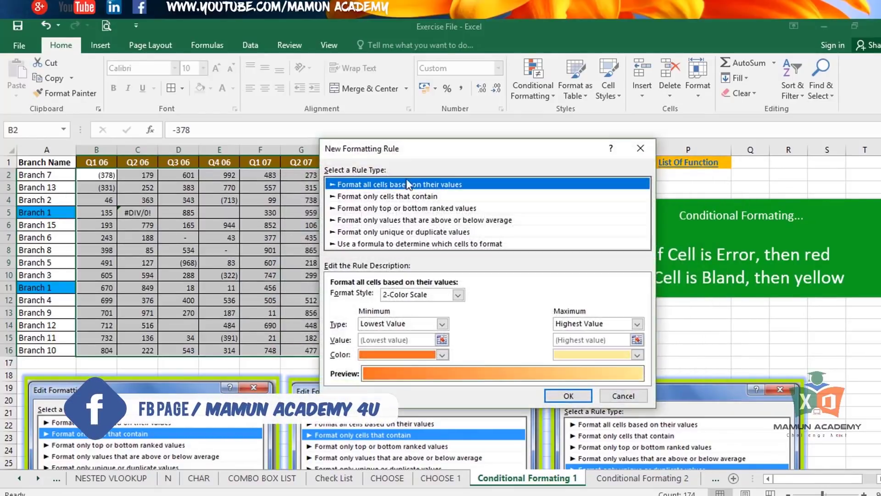
pyautogui.moveTo(447, 147); pyautogui.dragTo(404, 153)
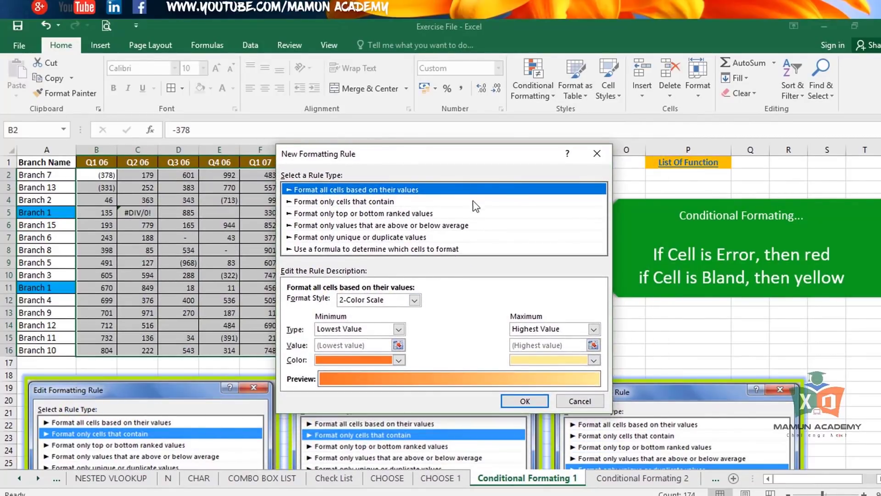
pyautogui.click(432, 249)
pyautogui.click(395, 214)
pyautogui.click(374, 202)
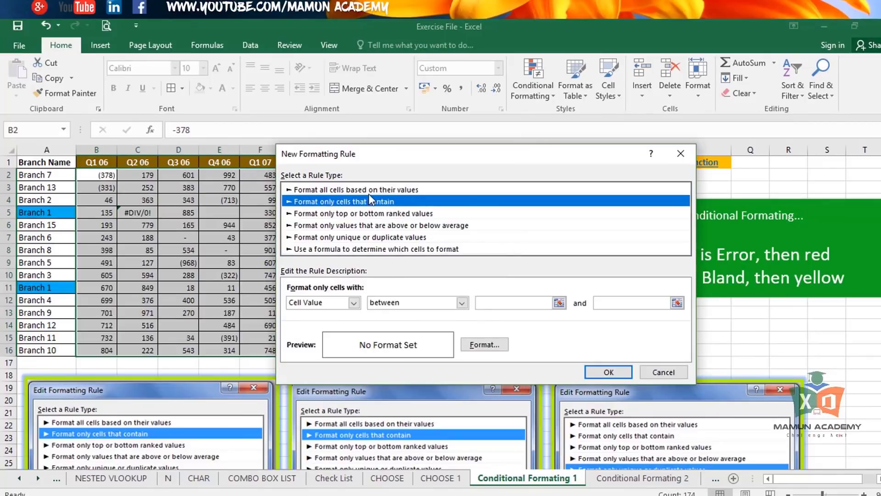
pyautogui.click(368, 190)
pyautogui.click(376, 224)
pyautogui.click(389, 247)
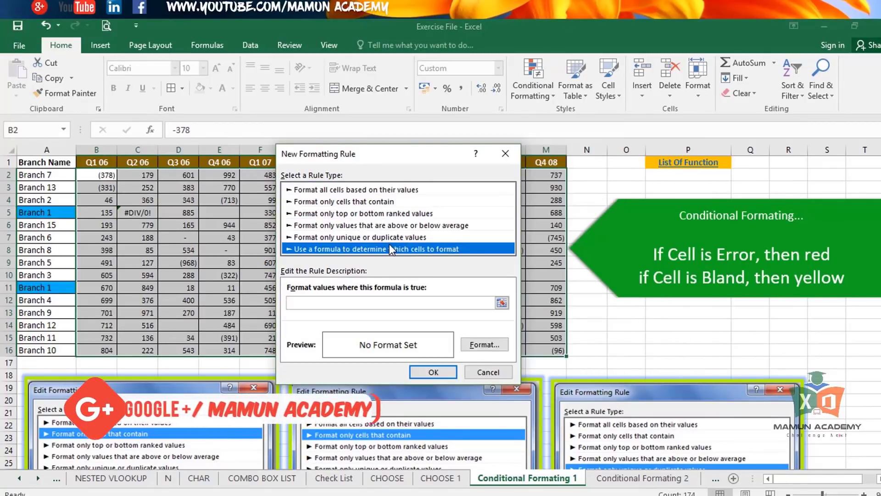
pyautogui.click(388, 238)
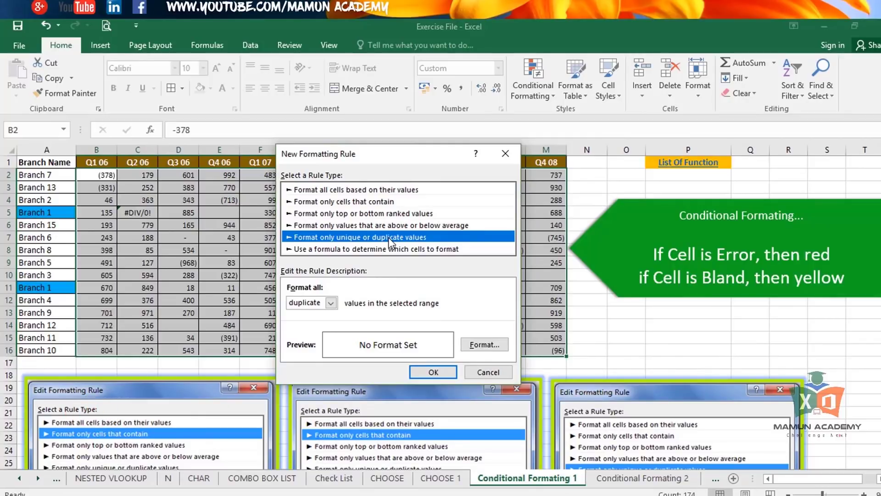
pyautogui.click(371, 203)
pyautogui.click(408, 237)
pyautogui.click(397, 190)
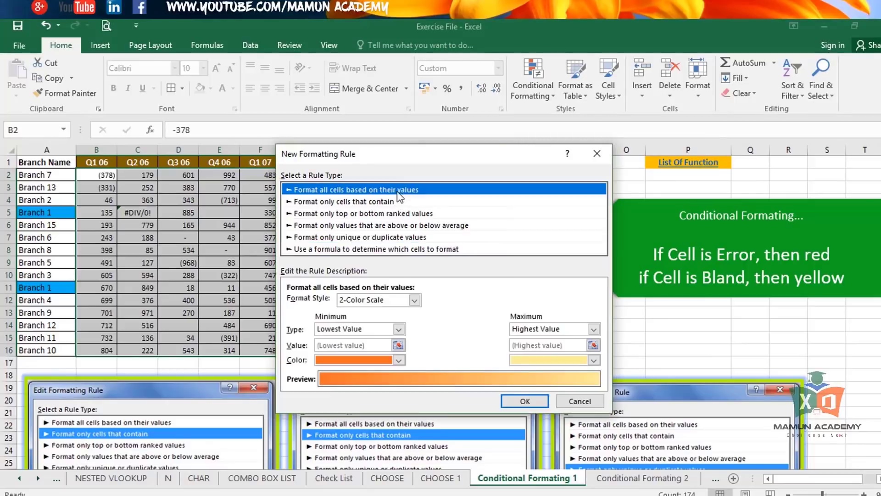
pyautogui.click(428, 250)
# Step: Compare the rule types again and settle on 'Format only cells that contain'
pyautogui.click(349, 190)
pyautogui.click(361, 201)
pyautogui.click(365, 214)
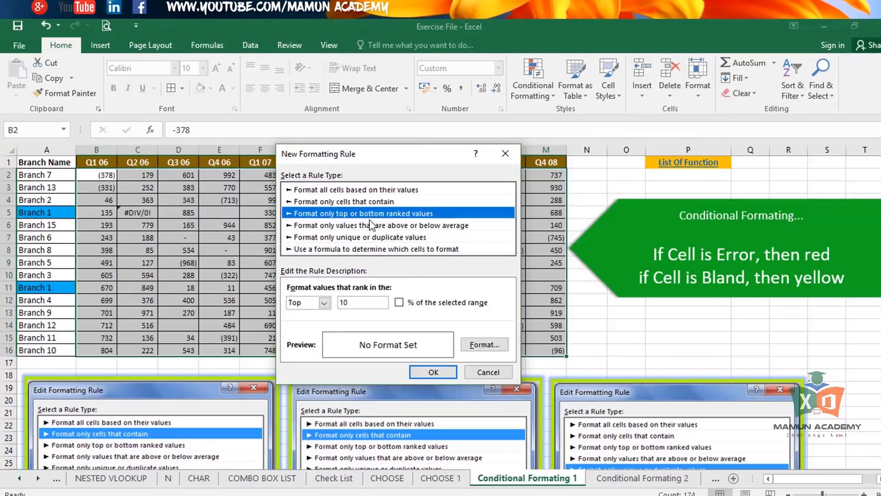
pyautogui.click(372, 225)
pyautogui.click(376, 237)
pyautogui.click(394, 248)
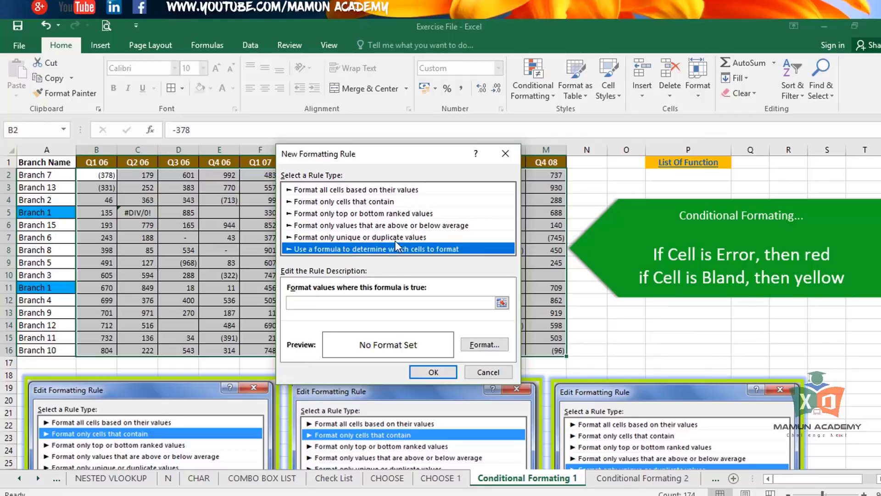
pyautogui.click(348, 202)
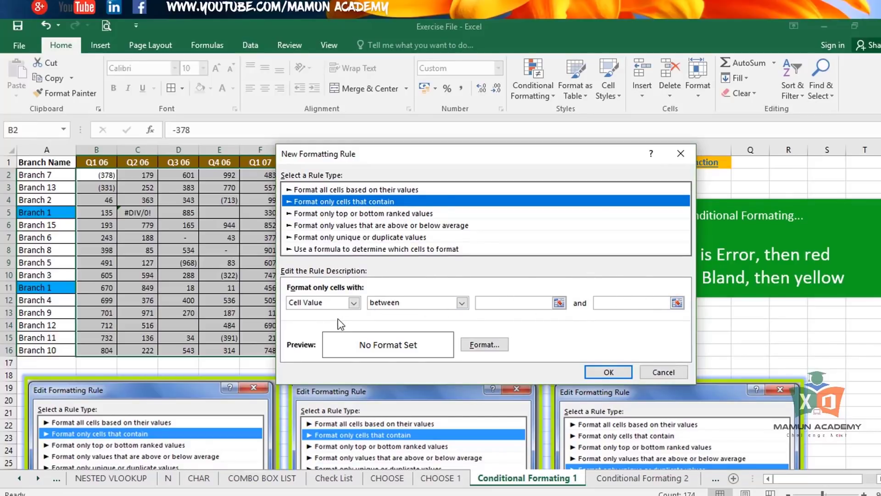
pyautogui.click(381, 214)
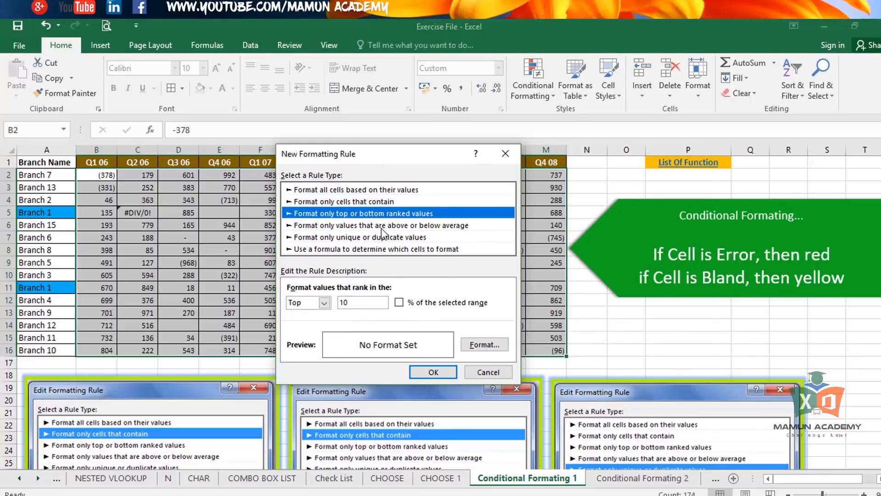
pyautogui.click(382, 227)
pyautogui.click(382, 249)
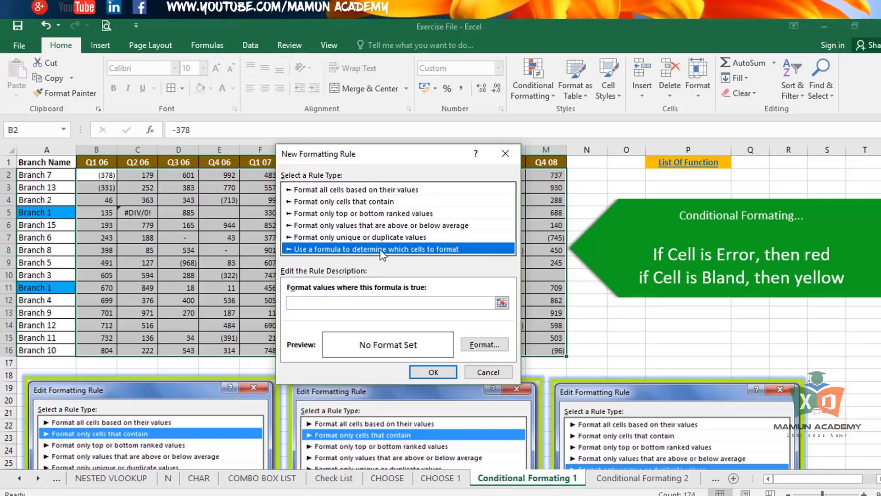
pyautogui.click(376, 202)
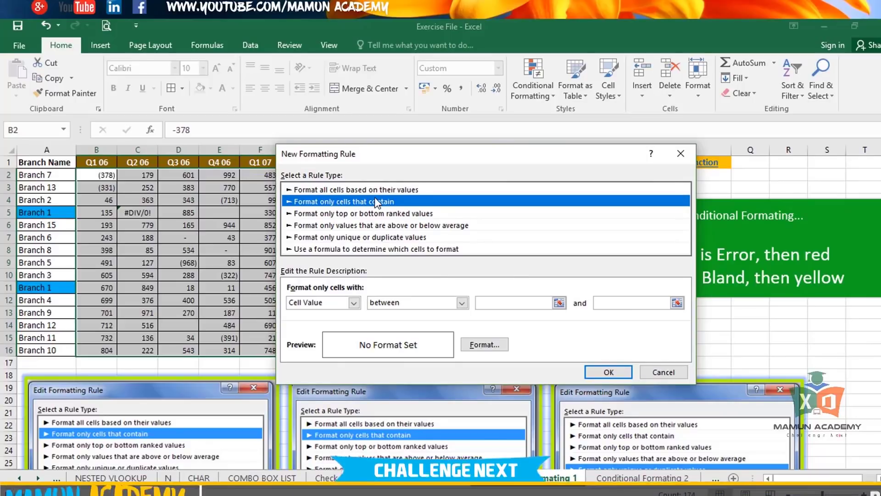
pyautogui.moveTo(403, 162); pyautogui.dragTo(450, 136)
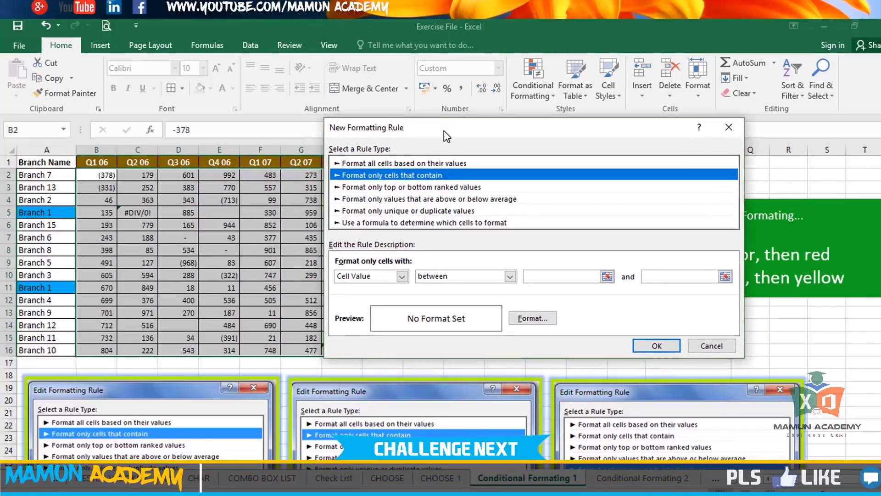
# Step: Set the 'Format only cells with' condition to Blanks
pyautogui.click(378, 277)
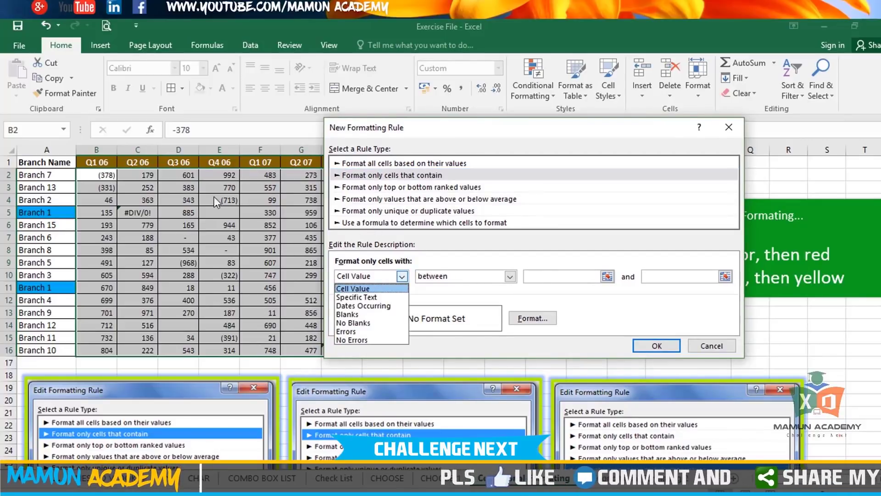
pyautogui.click(354, 315)
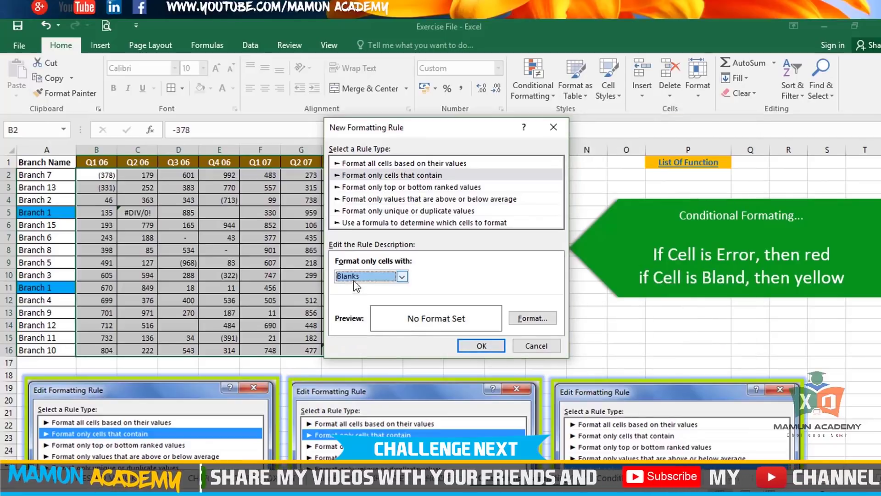
pyautogui.click(373, 277)
pyautogui.click(374, 275)
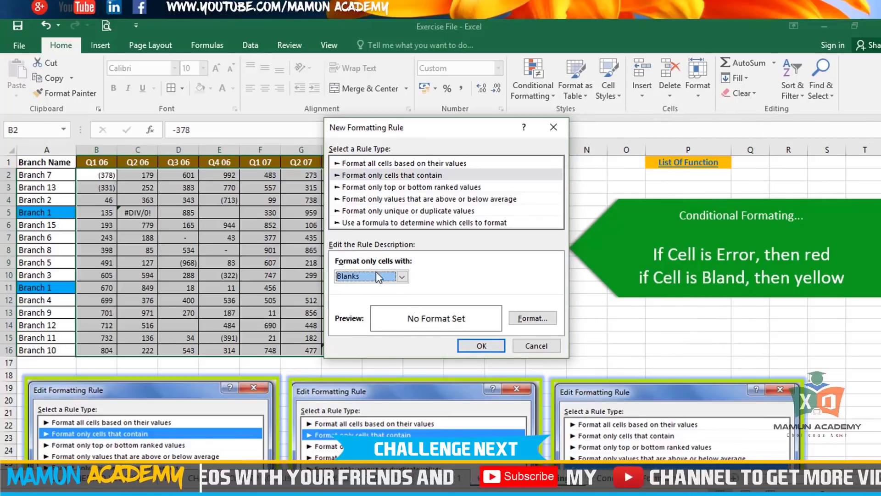
pyautogui.click(373, 276)
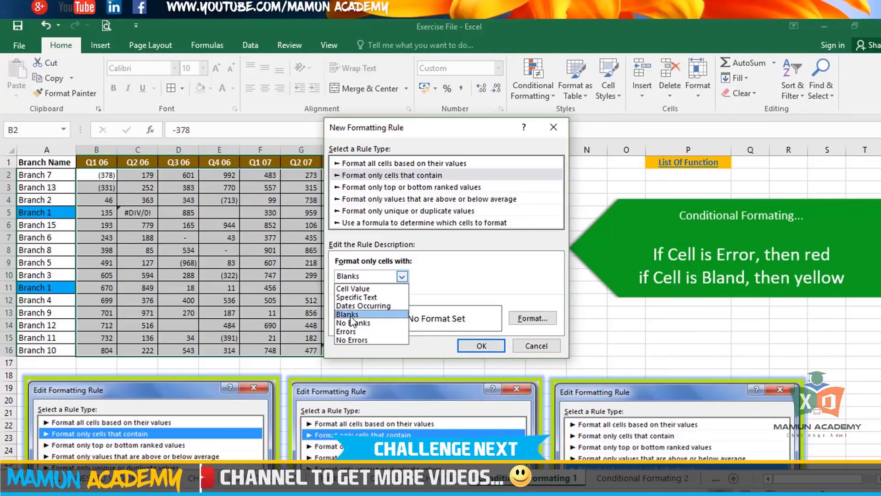
pyautogui.click(350, 314)
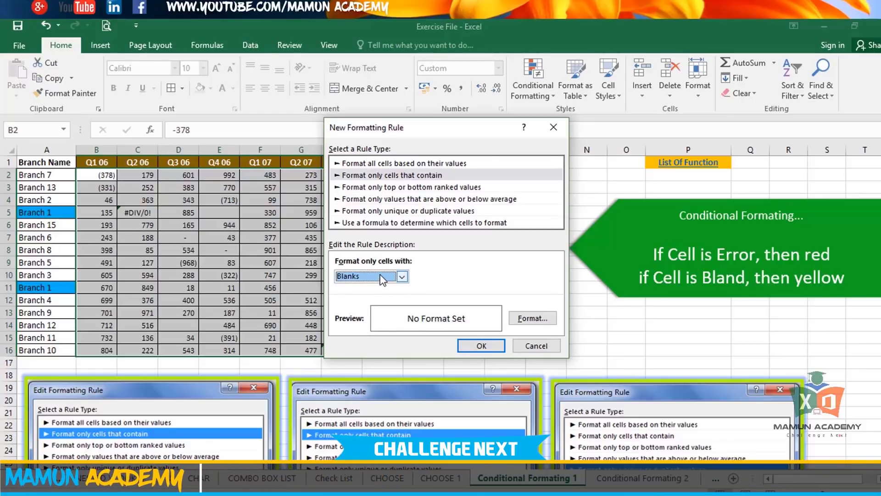
# Step: Open the rule's format settings and choose a dark red background fill
pyautogui.click(536, 319)
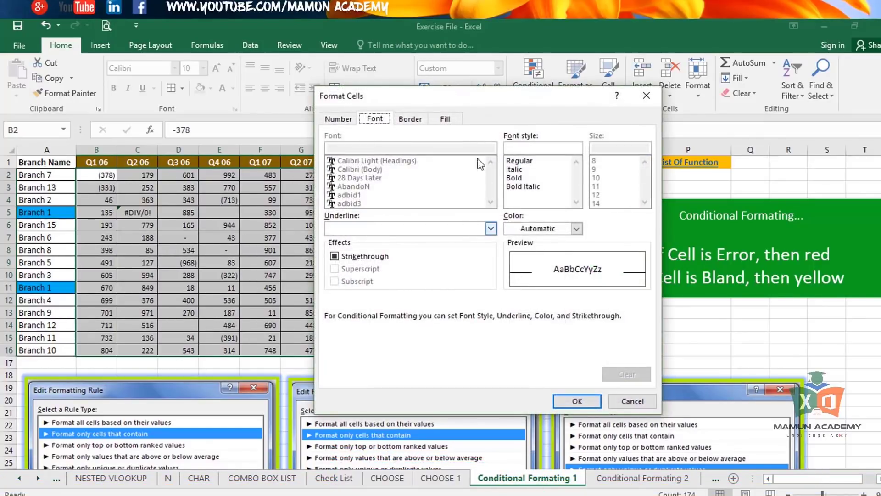
pyautogui.moveTo(496, 106); pyautogui.dragTo(467, 111)
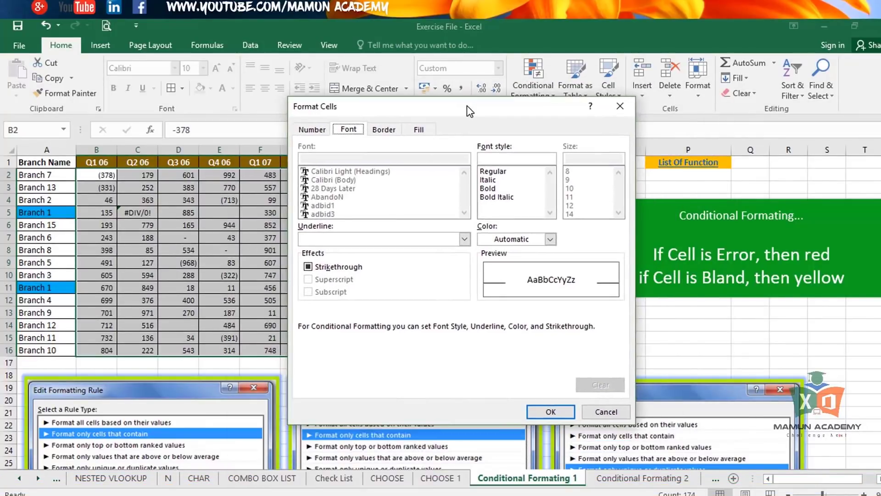
pyautogui.click(420, 129)
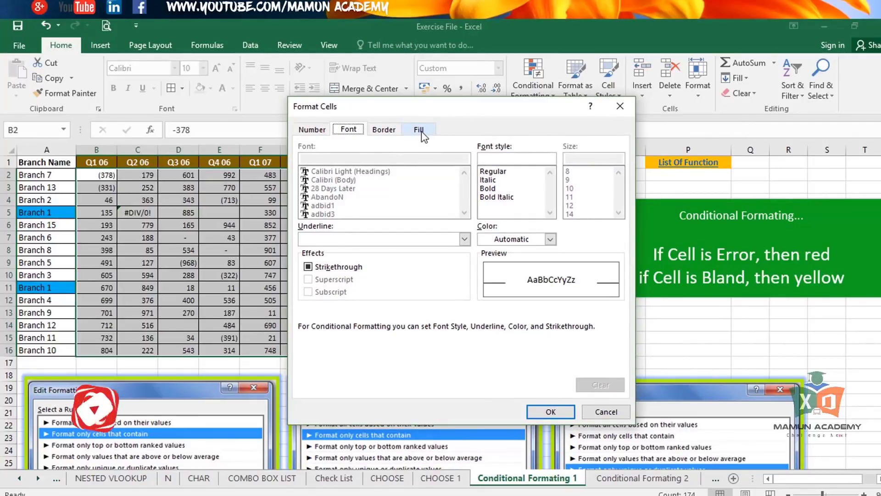
pyautogui.moveTo(349, 106); pyautogui.dragTo(441, 109)
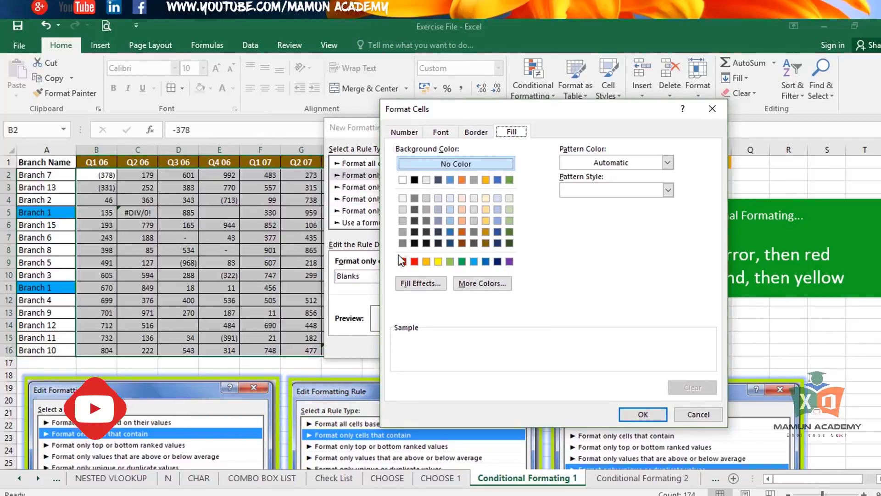
pyautogui.click(414, 261)
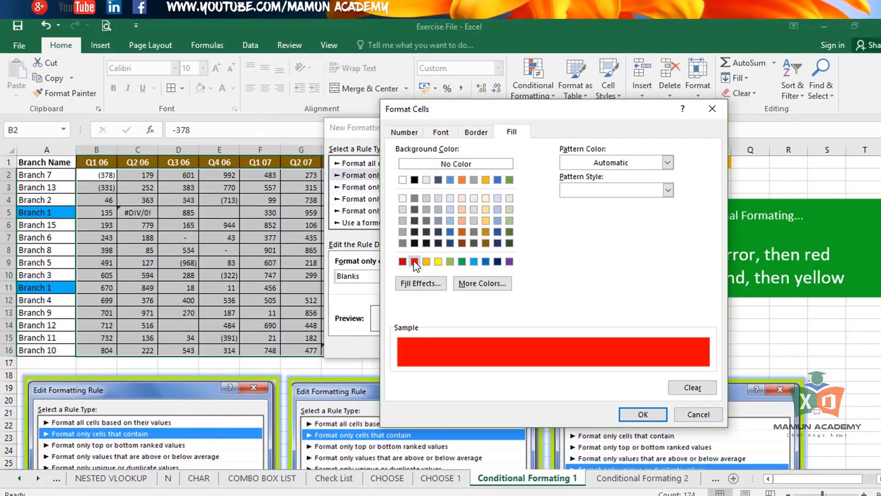
pyautogui.click(402, 261)
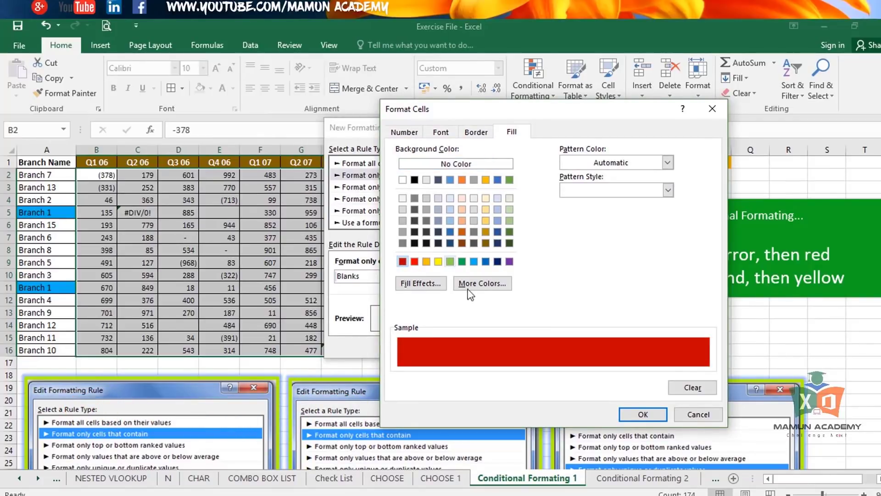
# Step: Browse the Number, Font and Border tabs, then return to the red Fill settings
pyautogui.click(412, 134)
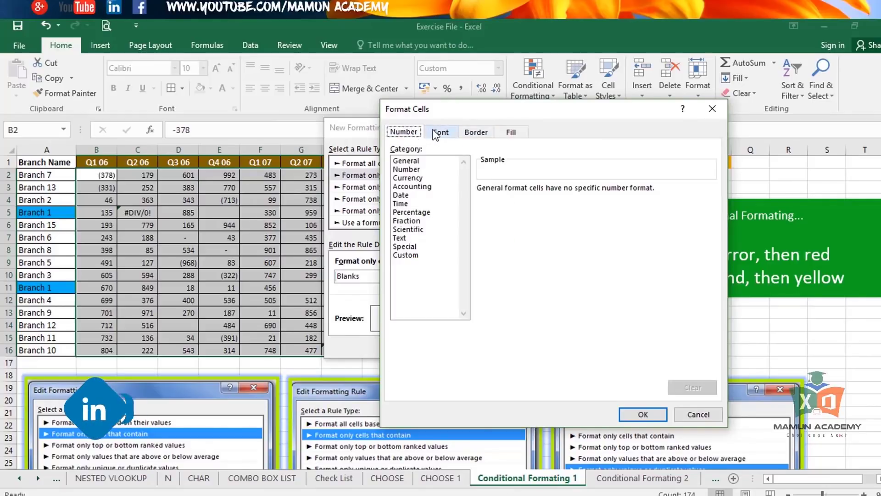
pyautogui.click(440, 132)
pyautogui.click(414, 135)
pyautogui.click(439, 132)
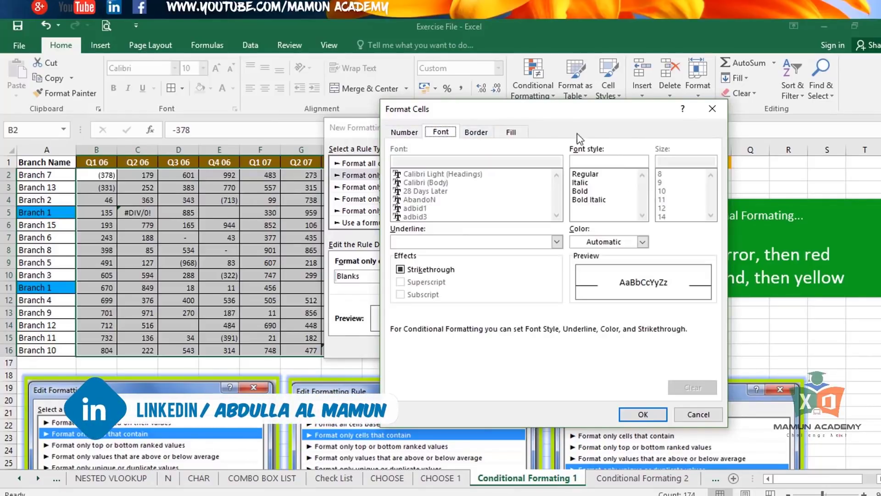
pyautogui.moveTo(585, 111); pyautogui.dragTo(521, 113)
pyautogui.click(346, 135)
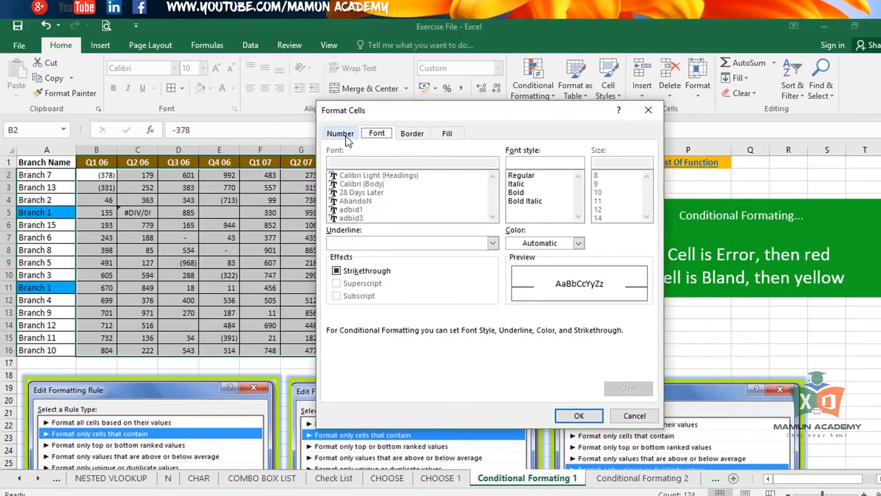
pyautogui.click(447, 134)
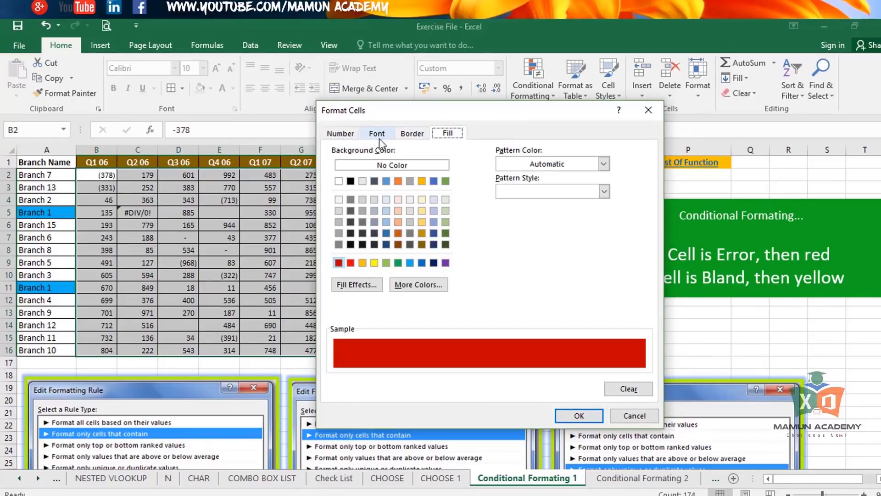
pyautogui.click(339, 134)
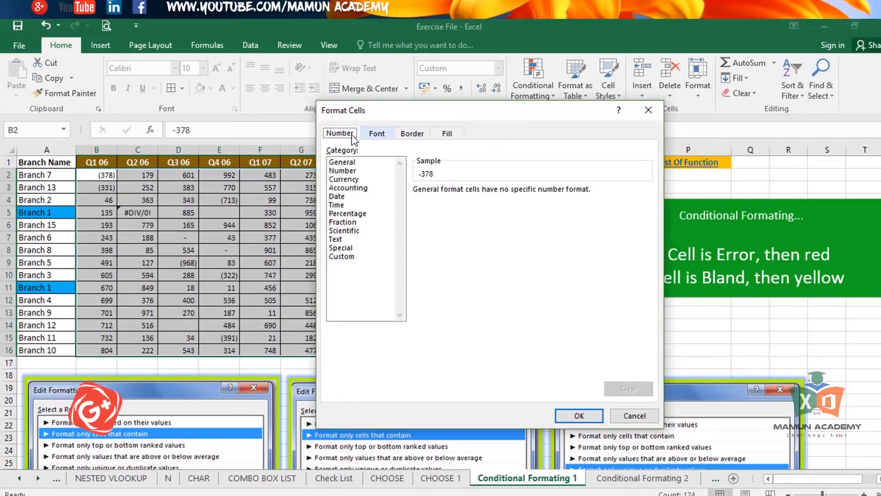
pyautogui.click(375, 134)
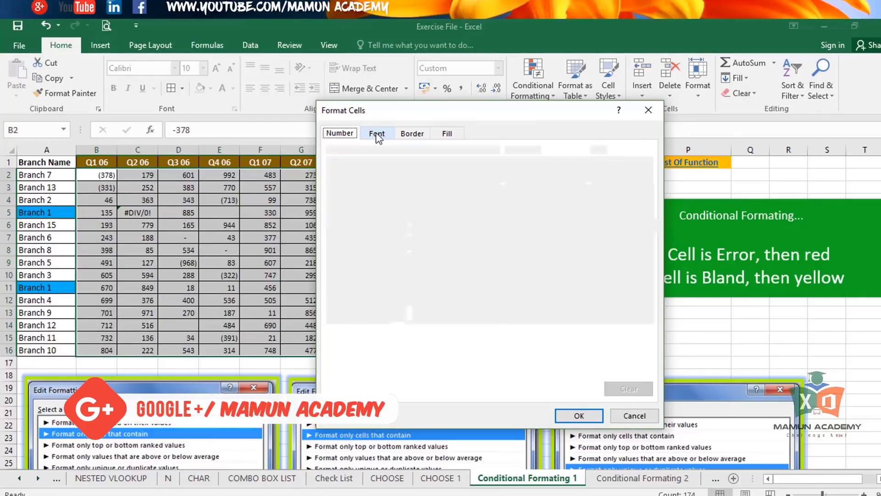
pyautogui.click(412, 134)
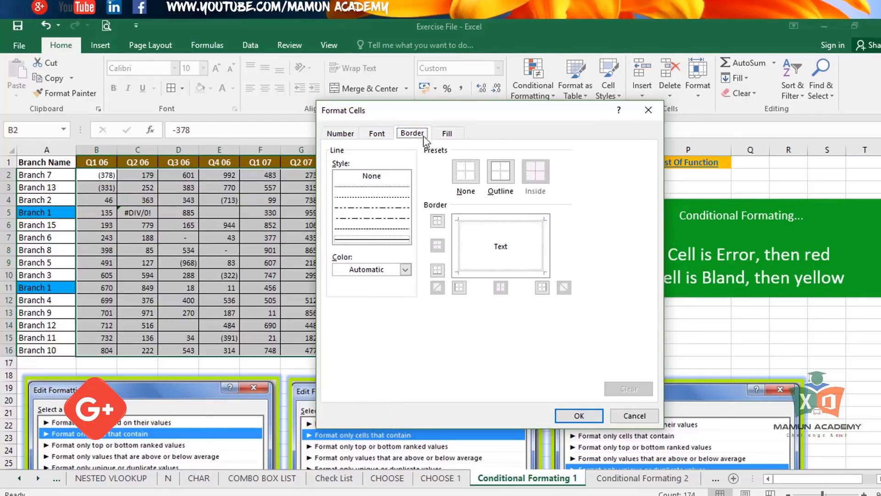
pyautogui.click(444, 133)
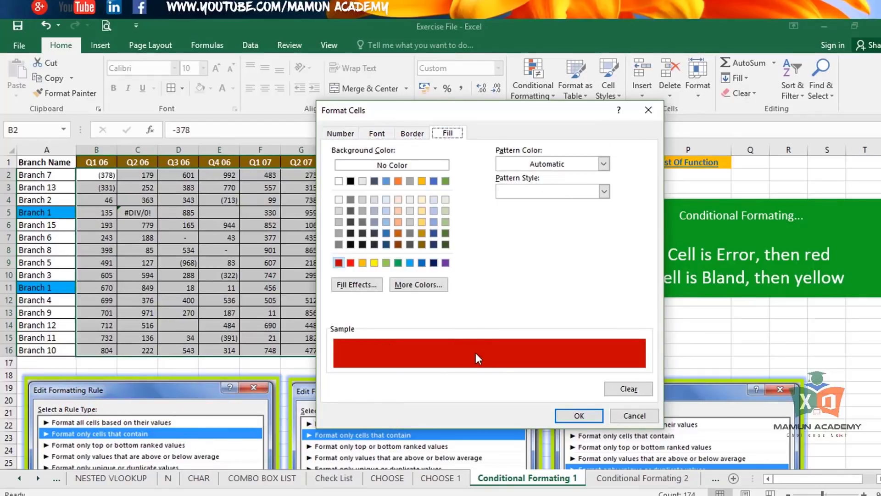
# Step: Set the rule's font style to Bold and its colour to white
pyautogui.click(381, 134)
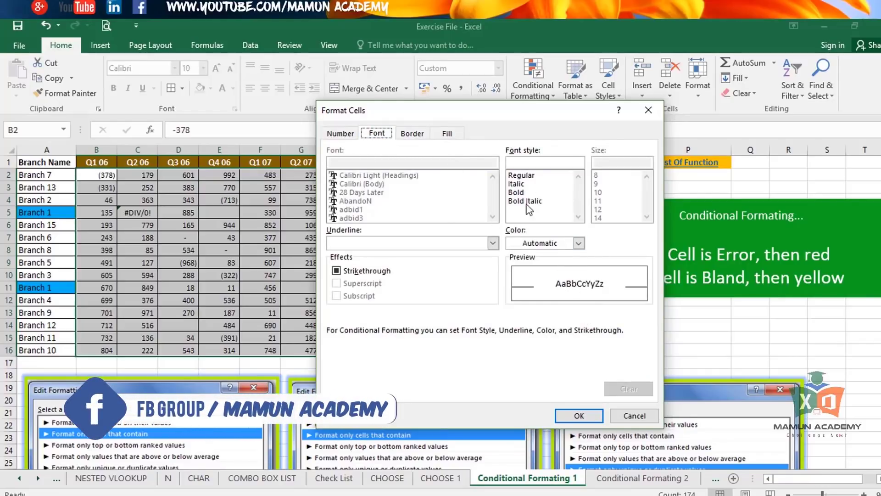
pyautogui.click(541, 200)
pyautogui.click(522, 175)
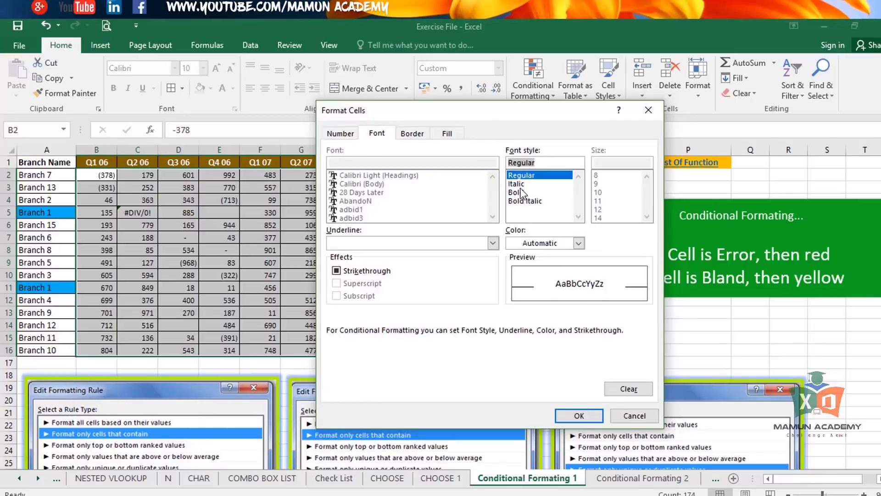
pyautogui.click(522, 192)
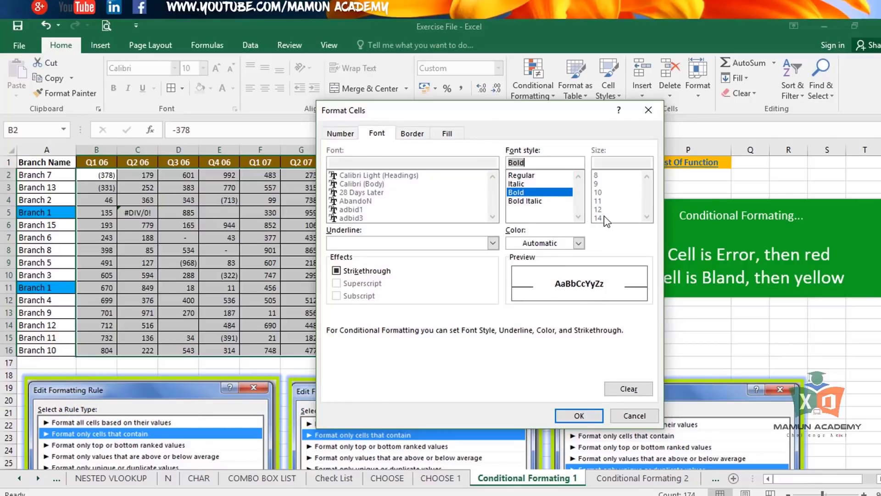
pyautogui.click(578, 243)
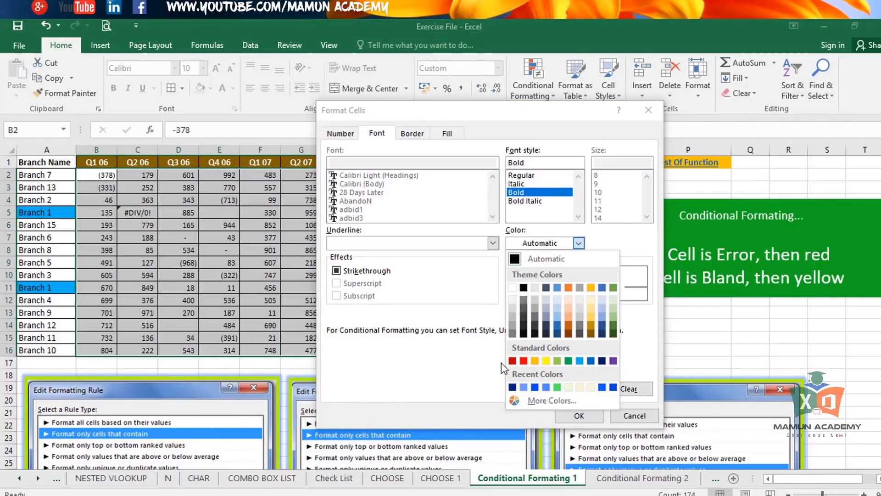
pyautogui.click(513, 287)
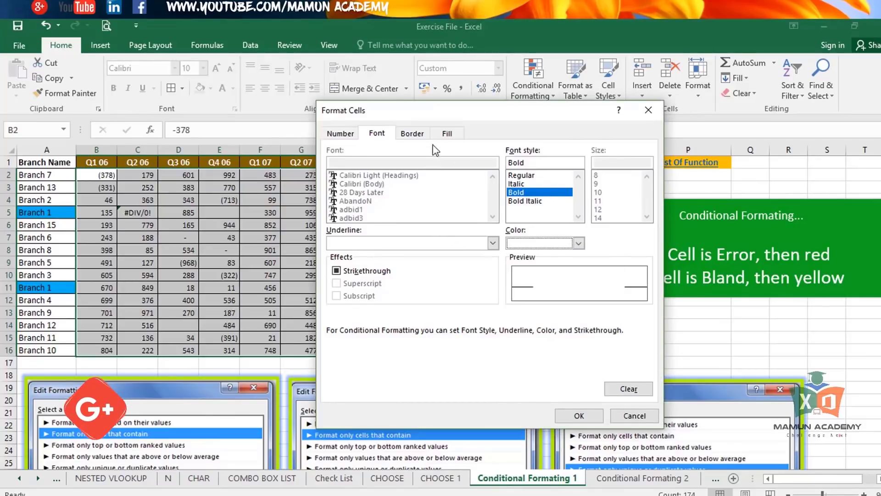
# Step: Review the Border, Number and red Fill tabs, then go back to Font
pyautogui.click(412, 133)
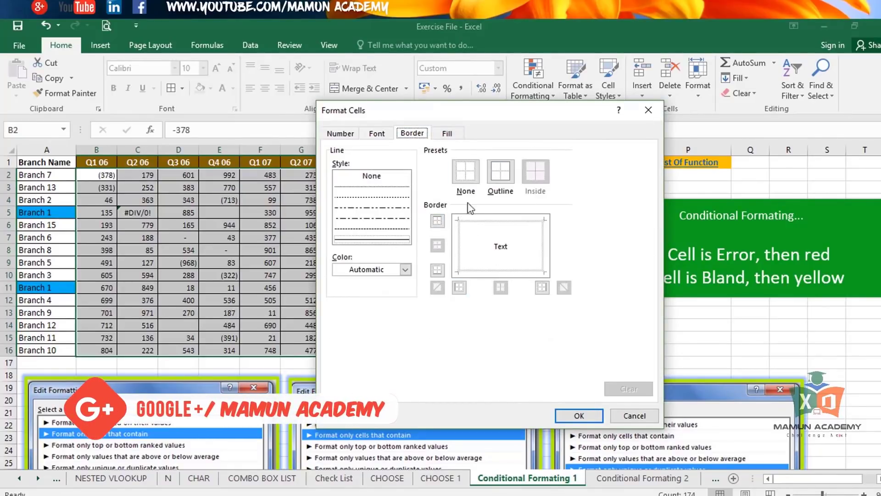
pyautogui.click(351, 134)
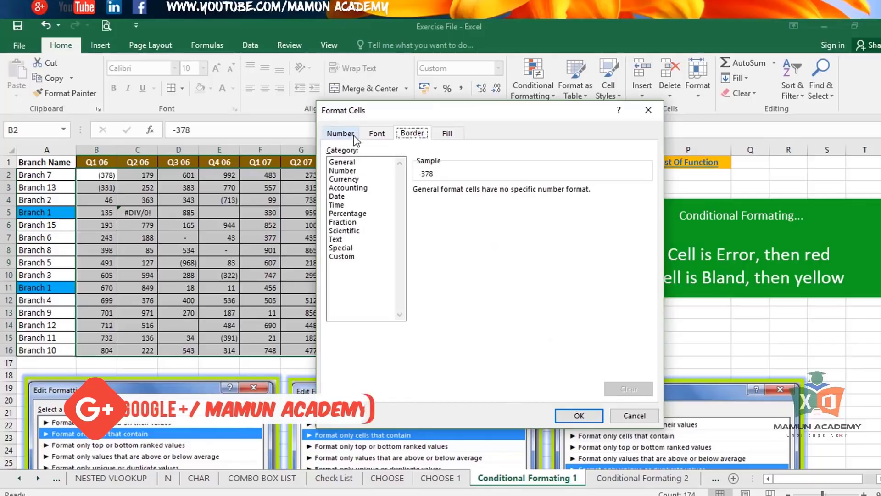
pyautogui.click(446, 134)
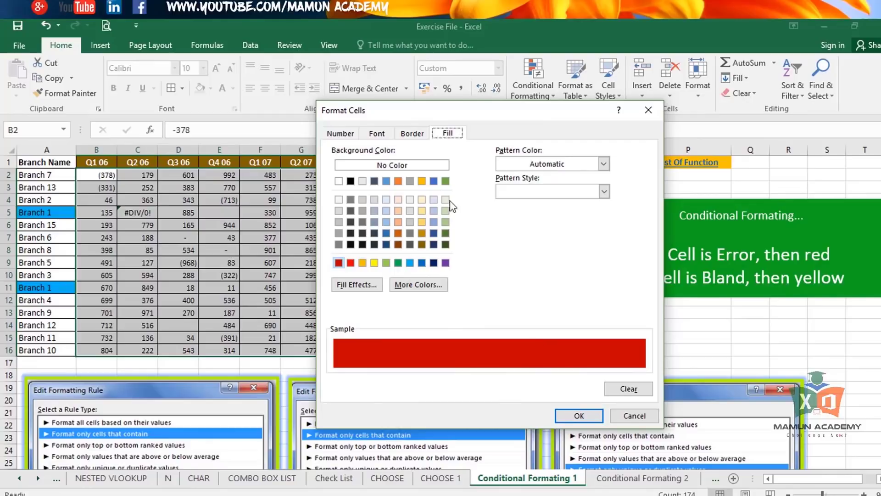
pyautogui.click(377, 134)
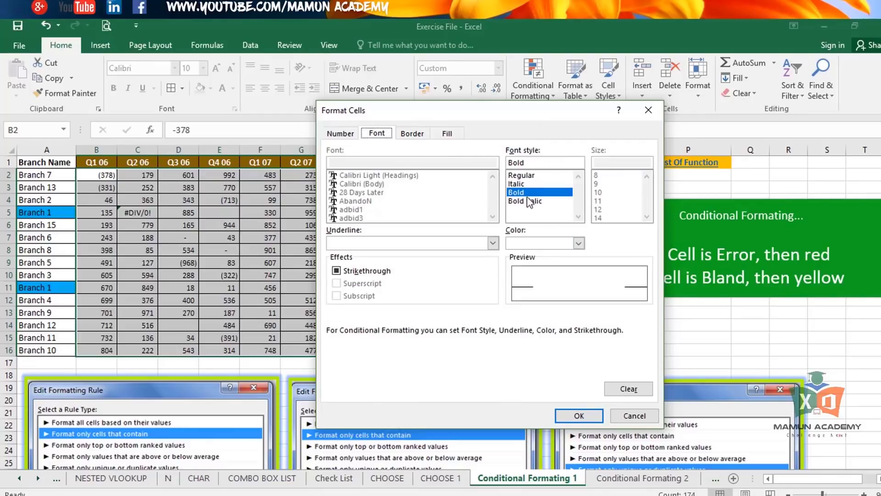
# Step: Confirm the format, create the Blanks rule and apply it in the Rules Manager
pyautogui.click(580, 415)
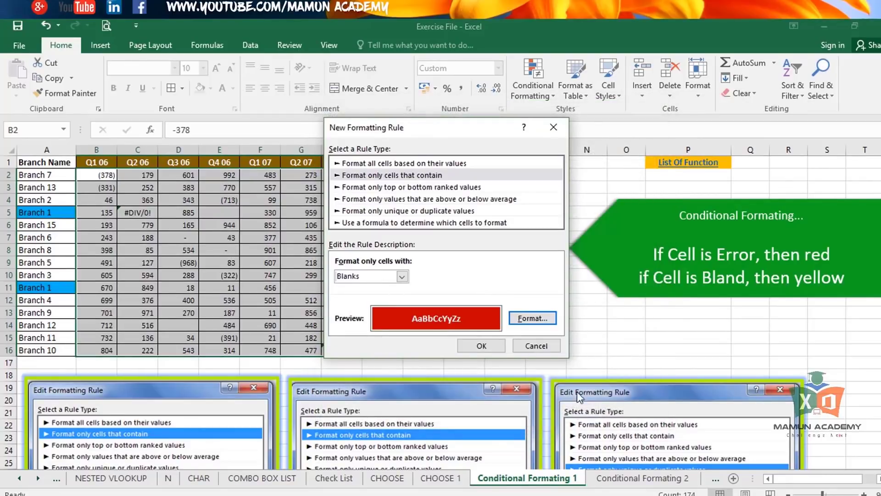
pyautogui.moveTo(457, 124); pyautogui.dragTo(507, 109)
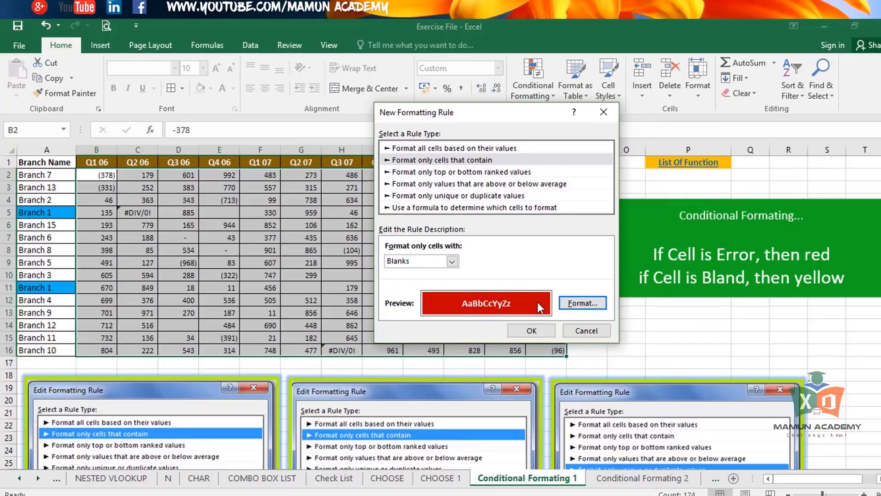
pyautogui.click(533, 331)
pyautogui.click(673, 359)
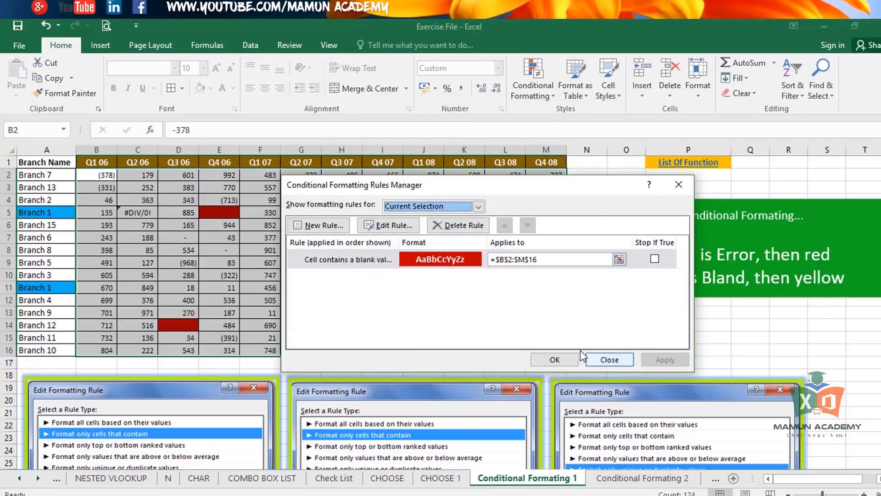
pyautogui.click(556, 360)
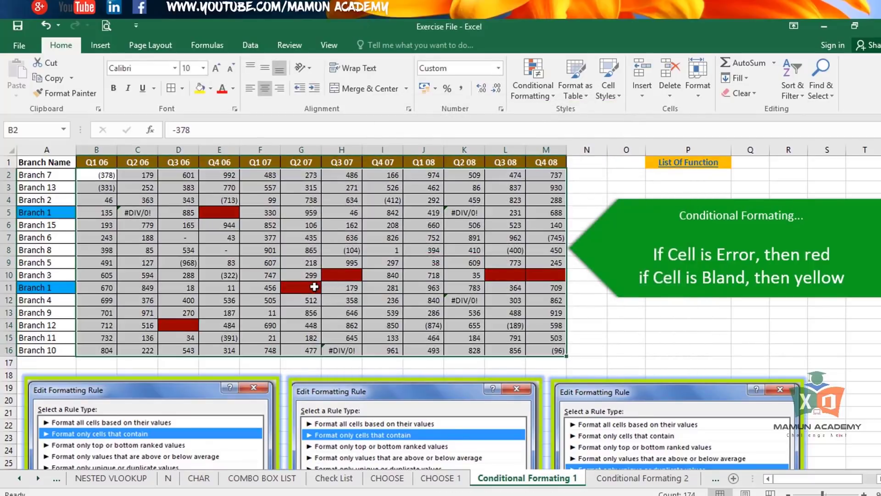
# Step: Check the red blank cells G11, E5, L10 and M10 against filled cells I12, I10 and M13
pyautogui.click(309, 288)
pyautogui.click(393, 304)
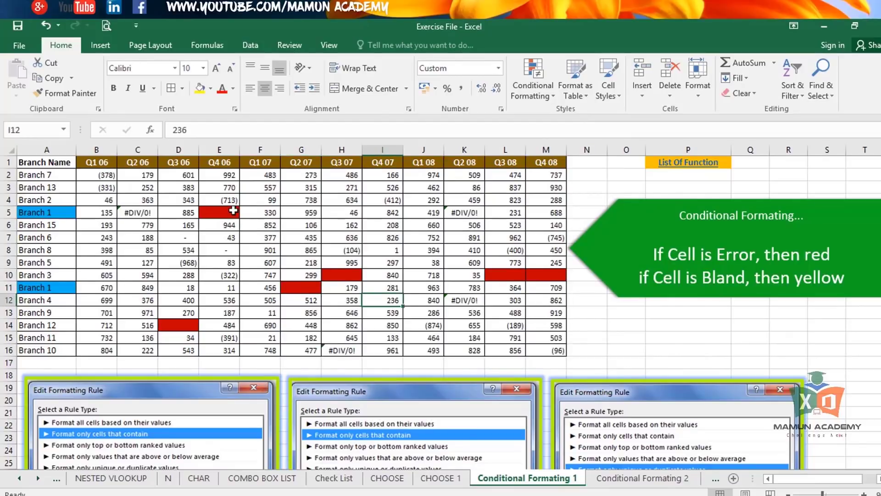
pyautogui.moveTo(233, 211)
pyautogui.mouseDown()
pyautogui.moveTo(237, 225)
pyautogui.moveTo(229, 207)
pyautogui.mouseUp()
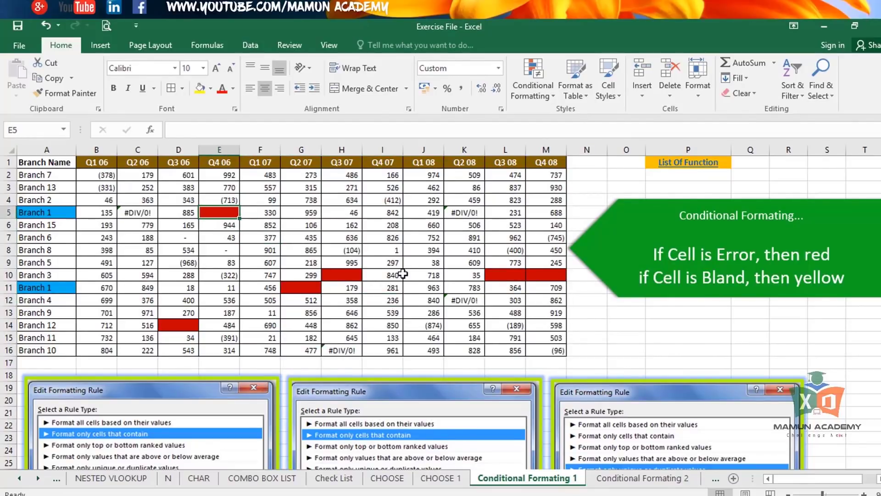
pyautogui.click(403, 274)
pyautogui.click(506, 274)
pyautogui.click(553, 278)
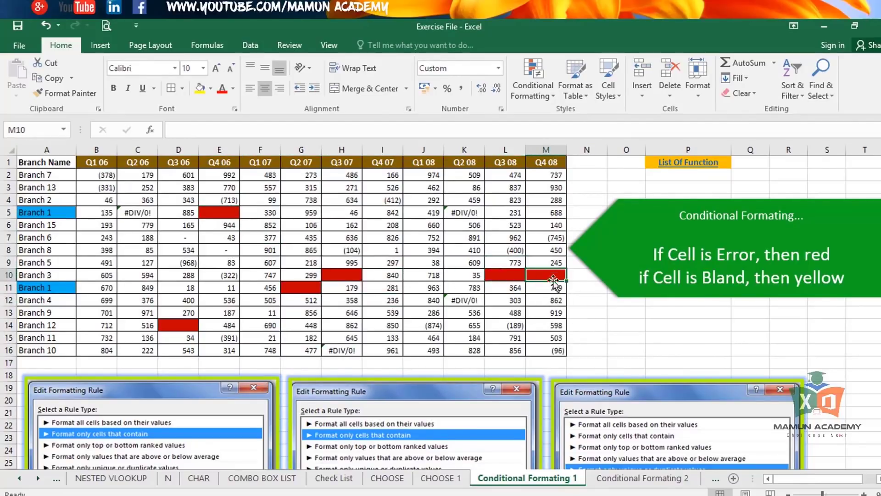
pyautogui.click(507, 275)
pyautogui.click(505, 300)
pyautogui.click(505, 276)
pyautogui.click(532, 312)
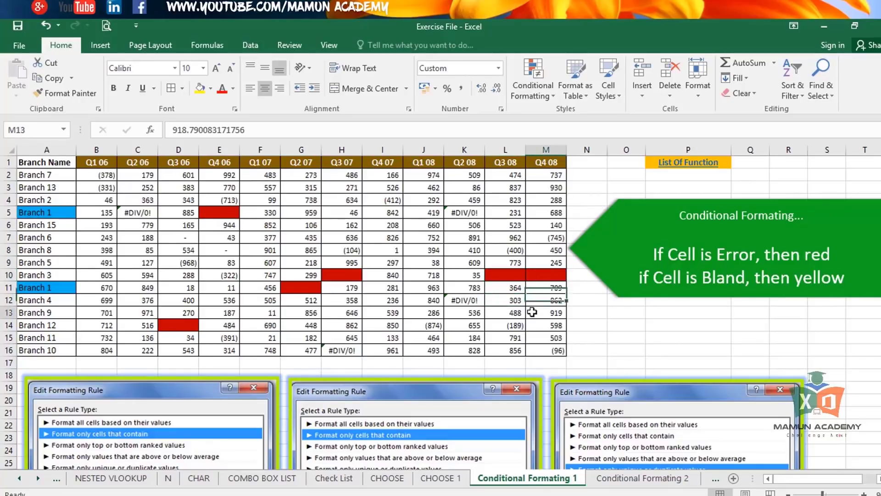
# Step: Step down column H from H5 to the red H7, then select B2:M16
pyautogui.click(350, 212)
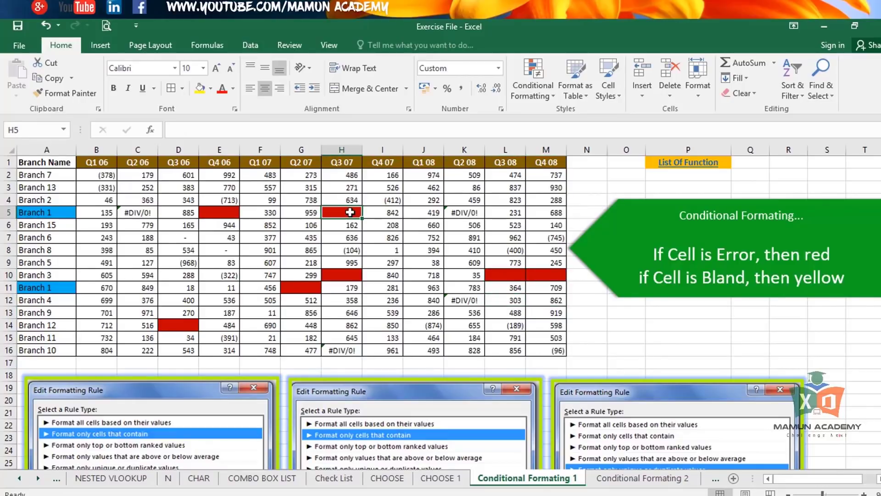
pyautogui.press('Return')
pyautogui.press('Return')
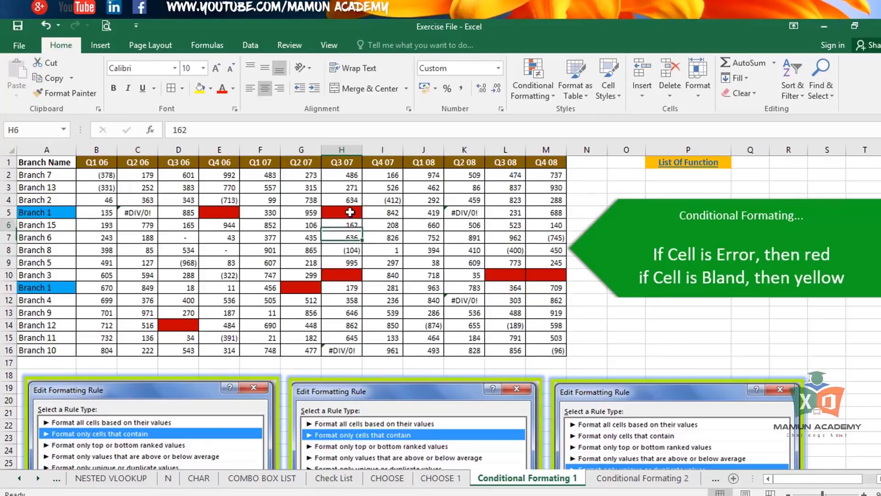
pyautogui.press('Return')
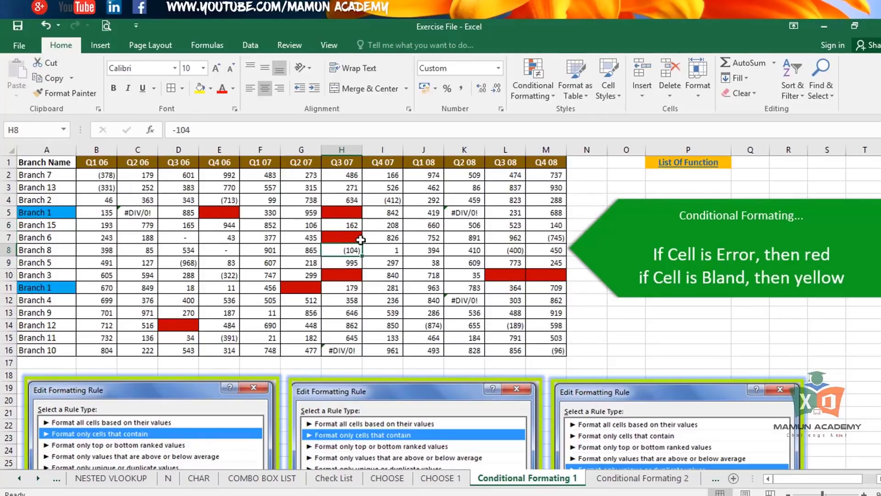
pyautogui.moveTo(111, 175); pyautogui.dragTo(556, 349)
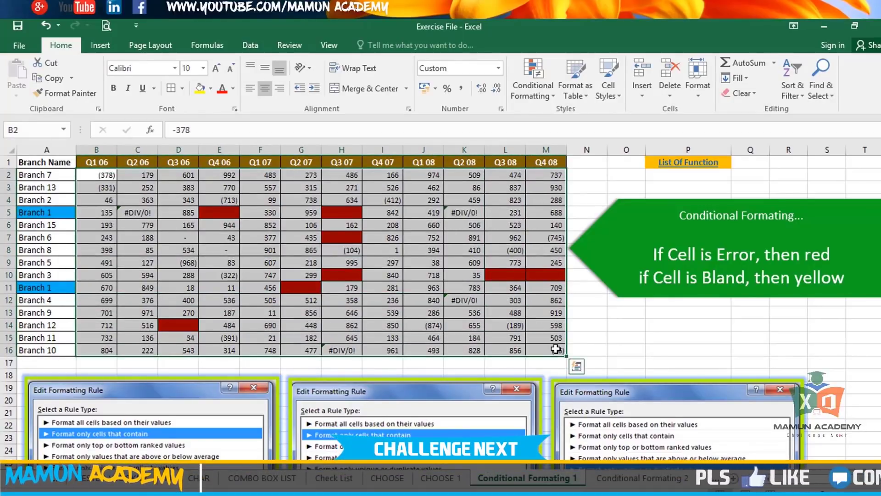
# Step: Review the existing error cells K5 and K12, then clear C8 so it becomes blank
pyautogui.click(429, 262)
pyautogui.click(453, 210)
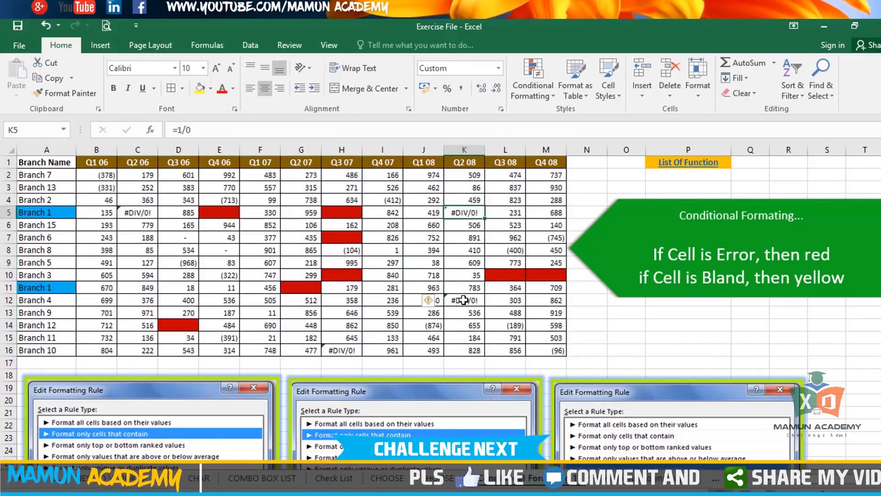
pyautogui.click(464, 300)
pyautogui.click(408, 251)
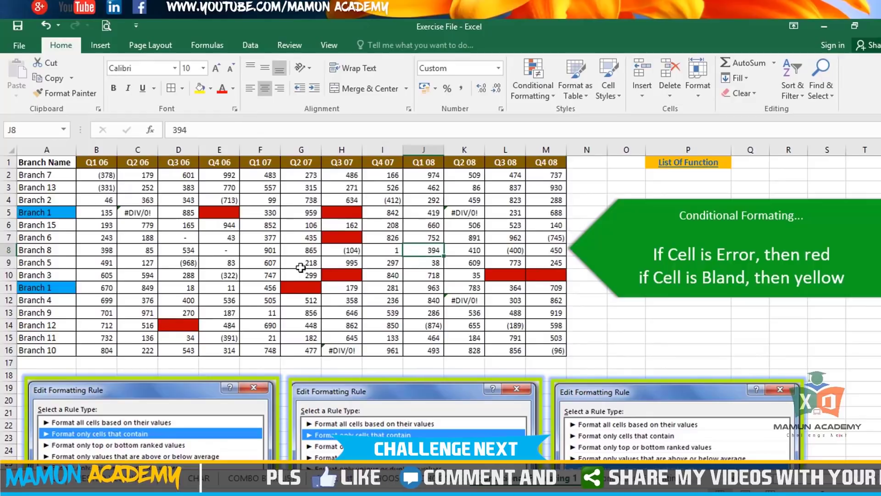
pyautogui.click(146, 248)
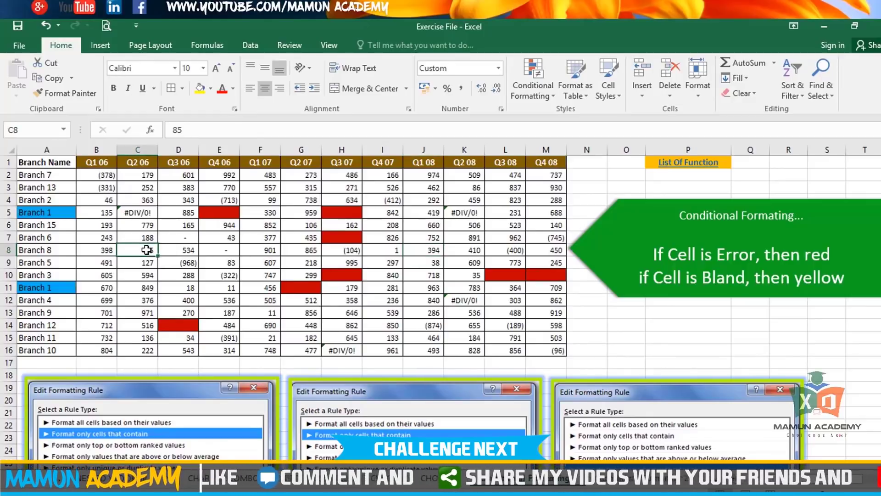
pyautogui.press('Delete')
# Step: Enter the formula =B8/C8 in D8 so it returns #DIV/0!
pyautogui.click(186, 245)
pyautogui.press('Delete')
pyautogui.write('=')
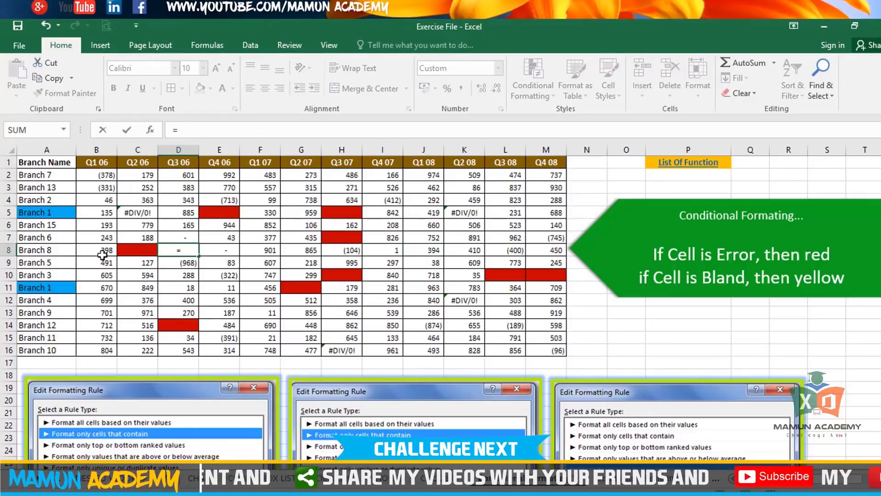
pyautogui.click(106, 252)
pyautogui.write('/')
pyautogui.click(137, 250)
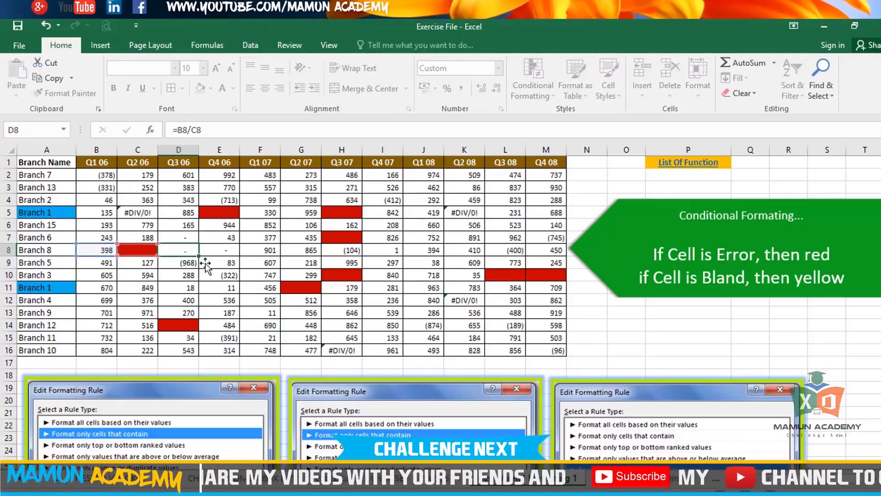
pyautogui.press('Return')
# Step: Check D8's result and a few other cells, then select the data range B2:M16
pyautogui.click(191, 249)
pyautogui.click(229, 263)
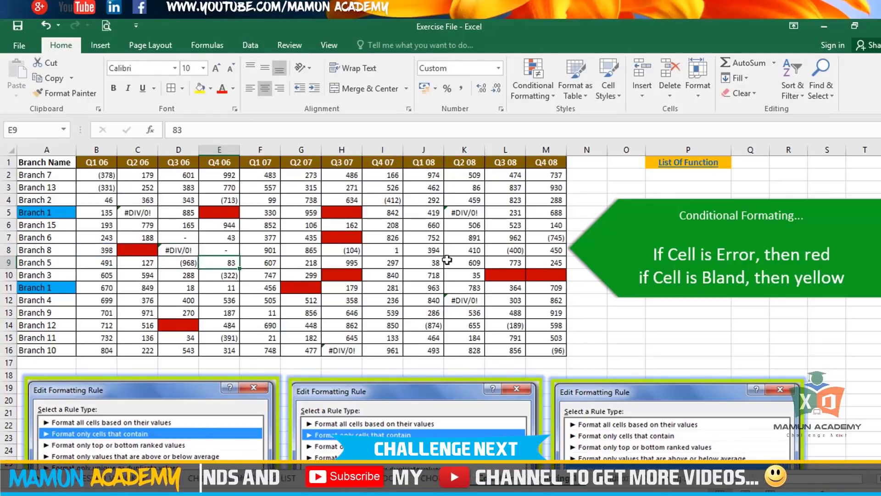
pyautogui.click(465, 211)
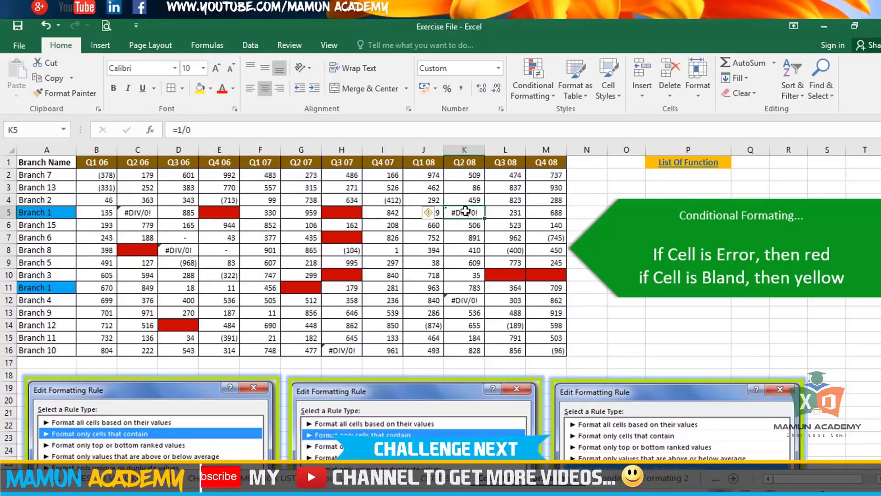
pyautogui.click(141, 212)
pyautogui.click(383, 300)
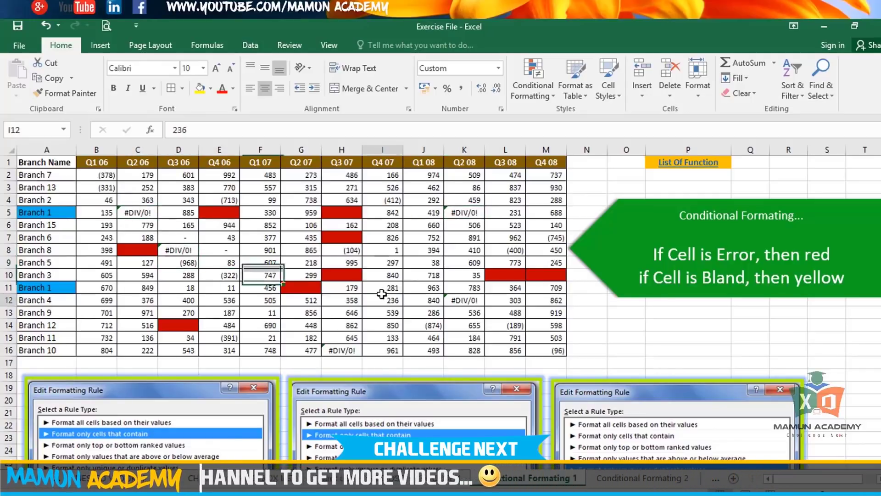
pyautogui.moveTo(105, 177); pyautogui.dragTo(558, 351)
# Step: Create a new conditional formatting rule of type 'Format only cells that contain' with Errors
pyautogui.click(534, 90)
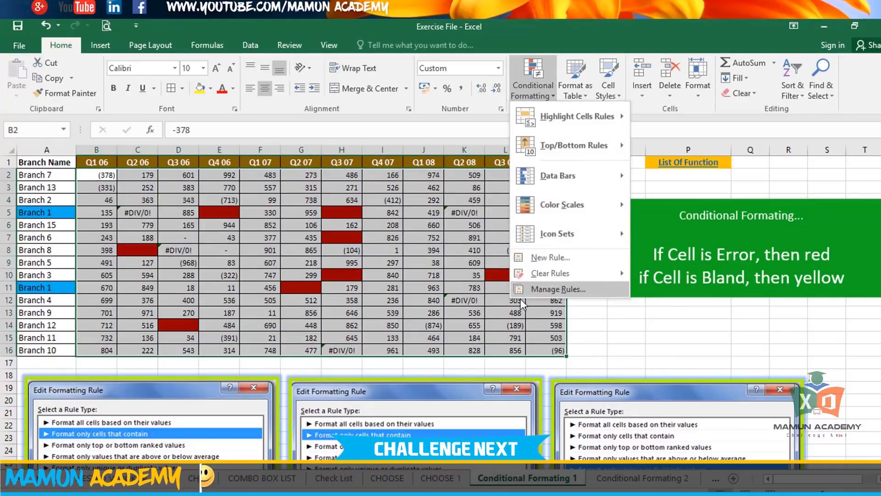
pyautogui.click(541, 289)
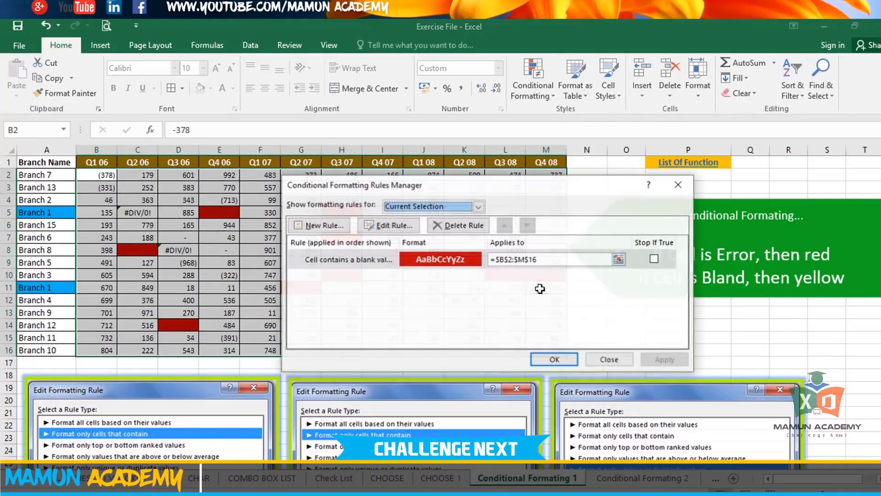
pyautogui.click(316, 225)
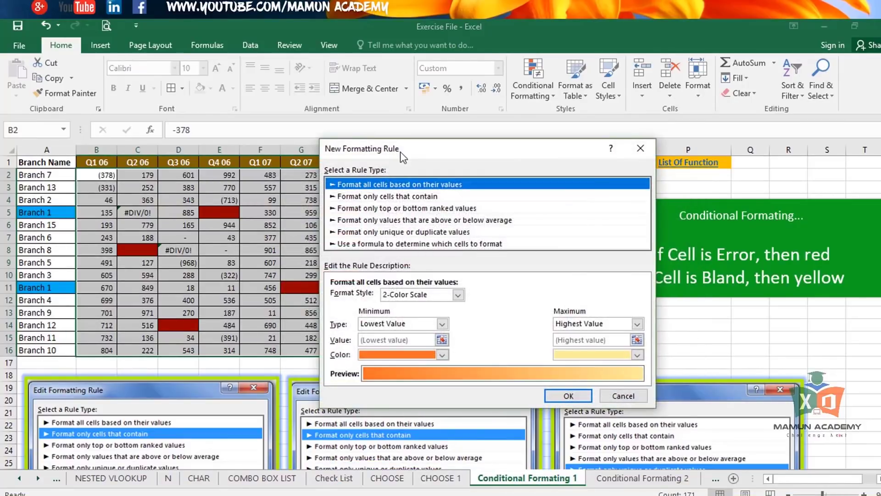
pyautogui.click(407, 197)
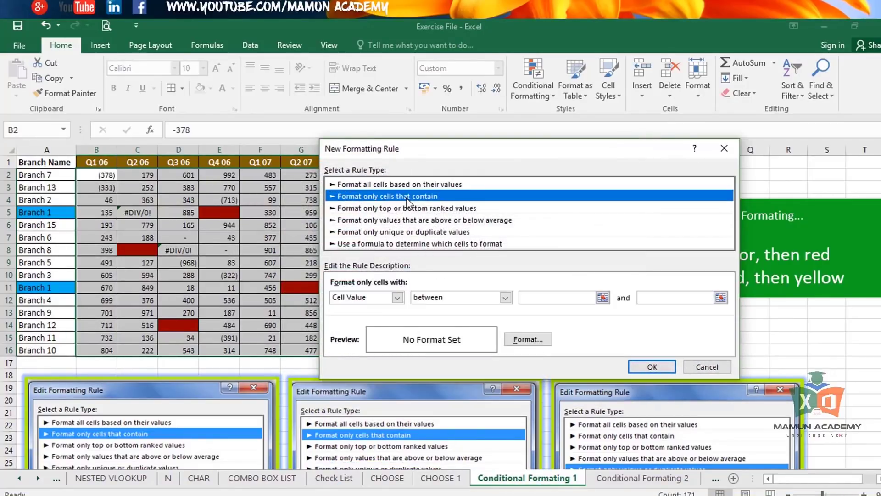
pyautogui.click(383, 299)
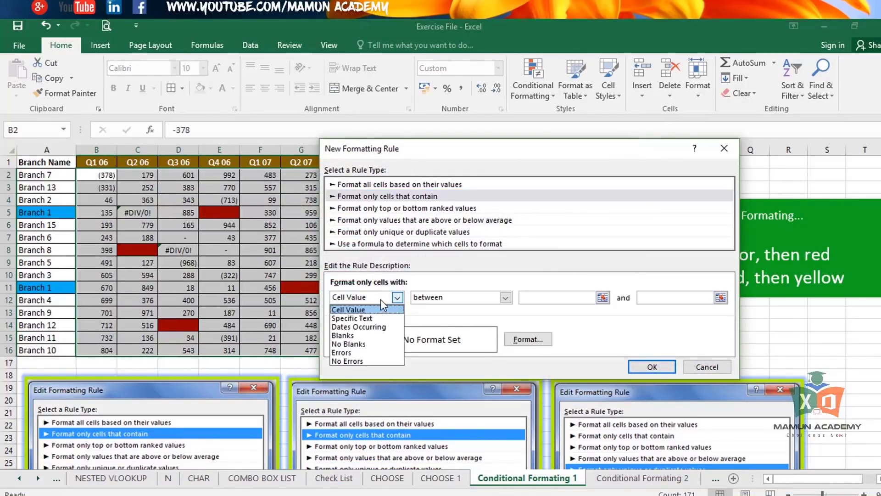
pyautogui.click(353, 352)
pyautogui.moveTo(469, 152); pyautogui.dragTo(574, 145)
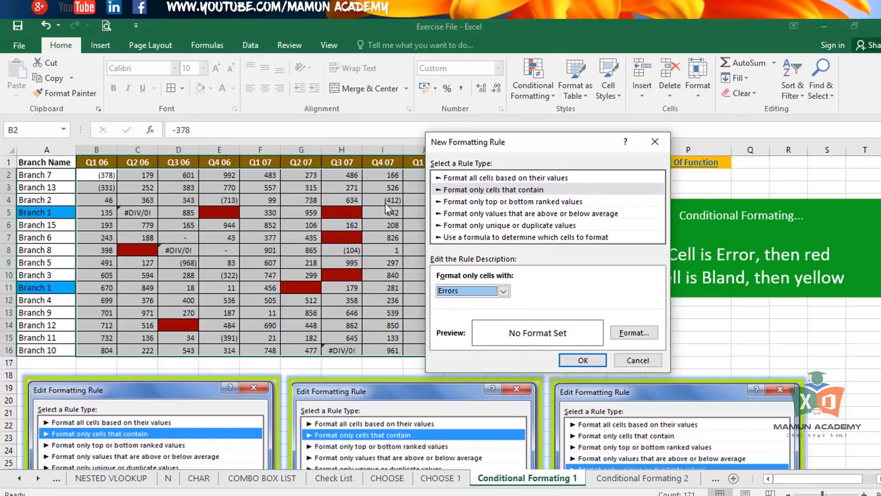
# Step: Give the error rule an orange fill with bold blue font
pyautogui.click(638, 334)
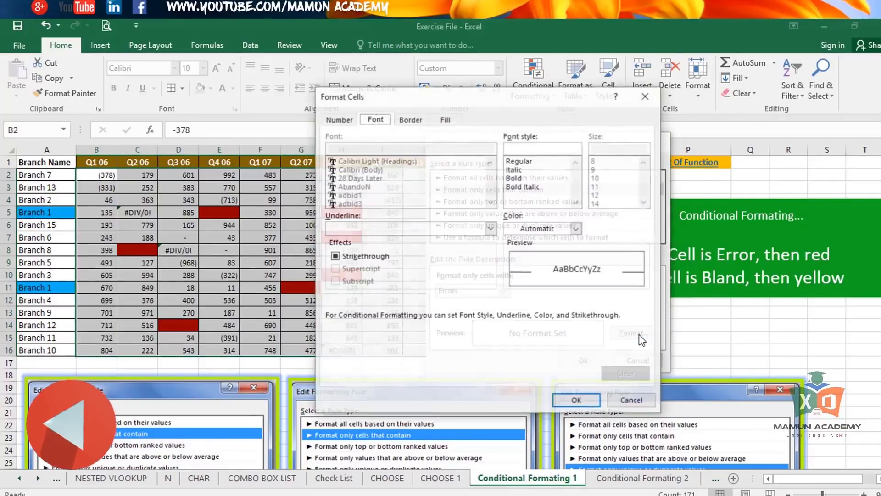
pyautogui.click(477, 129)
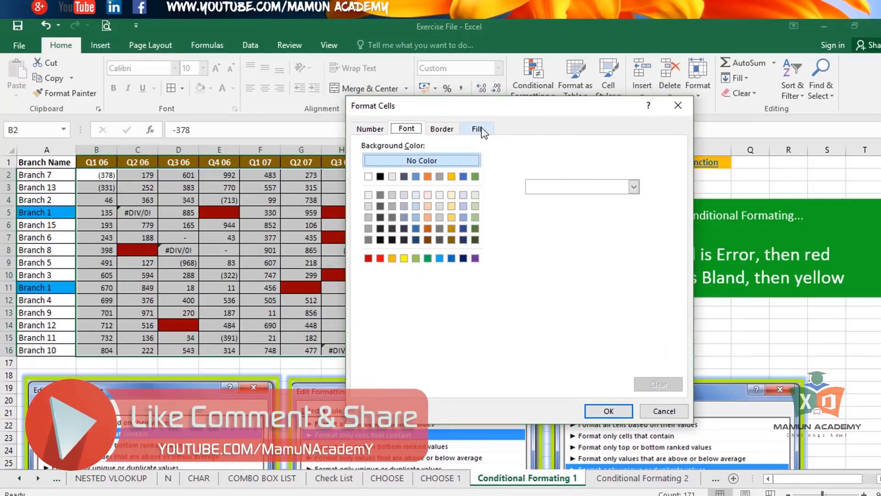
pyautogui.click(406, 259)
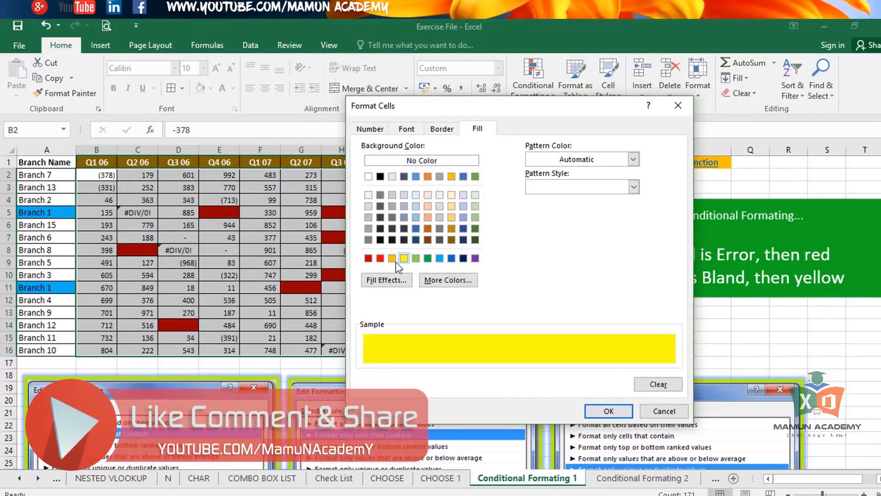
pyautogui.click(394, 259)
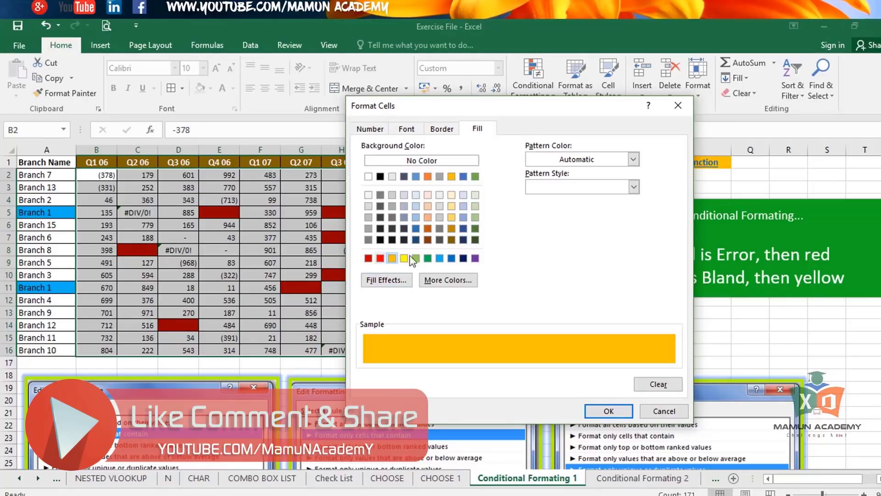
pyautogui.click(407, 129)
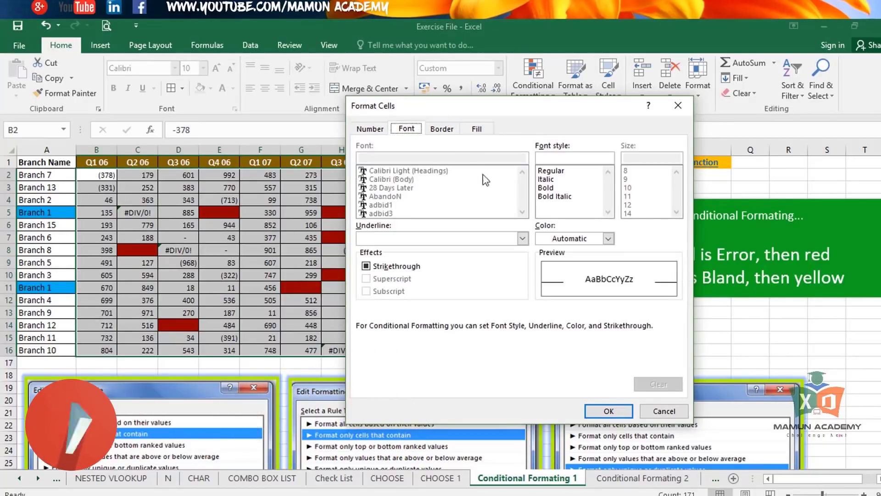
pyautogui.click(549, 188)
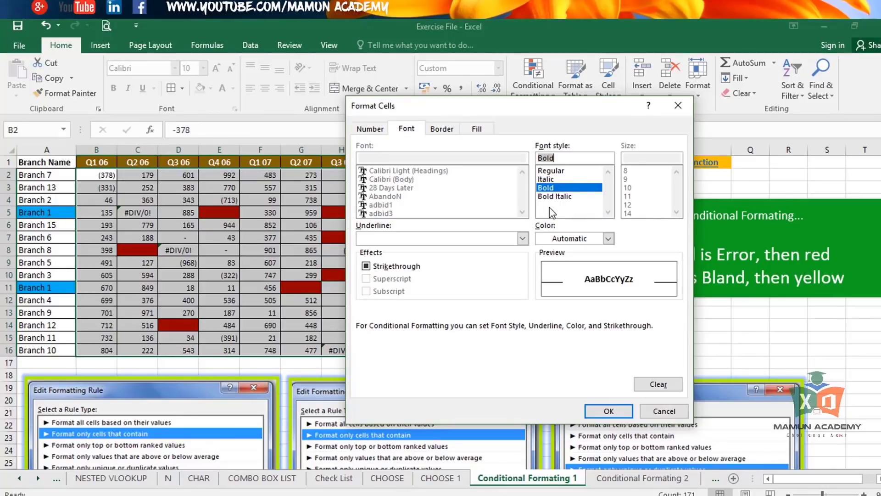
pyautogui.click(579, 242)
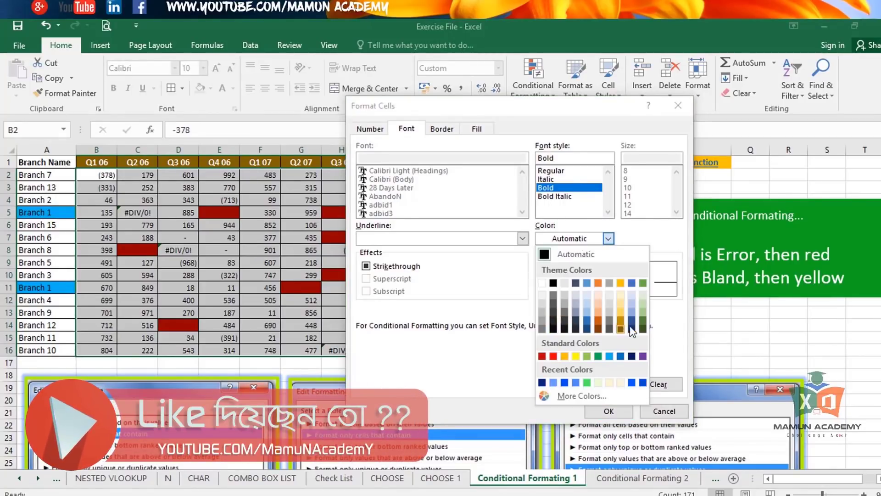
pyautogui.click(565, 382)
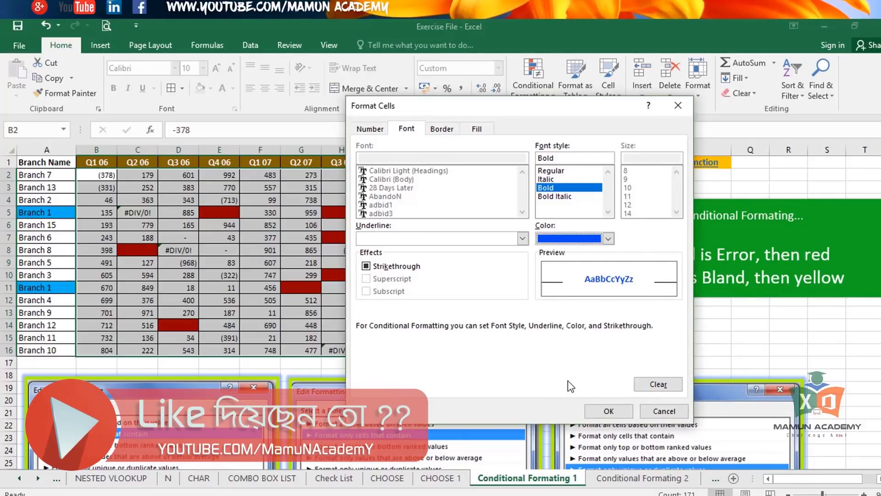
pyautogui.click(609, 411)
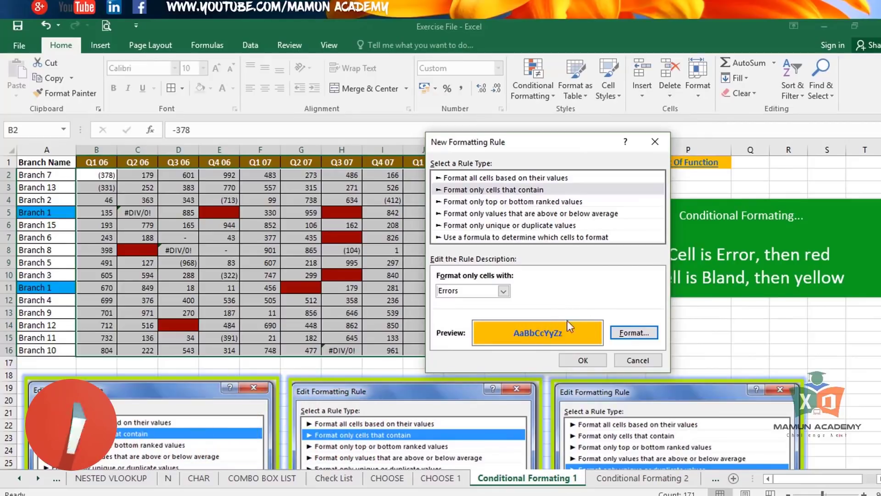
# Step: Save the Errors rule and apply it to the table in the Rules Manager
pyautogui.click(589, 359)
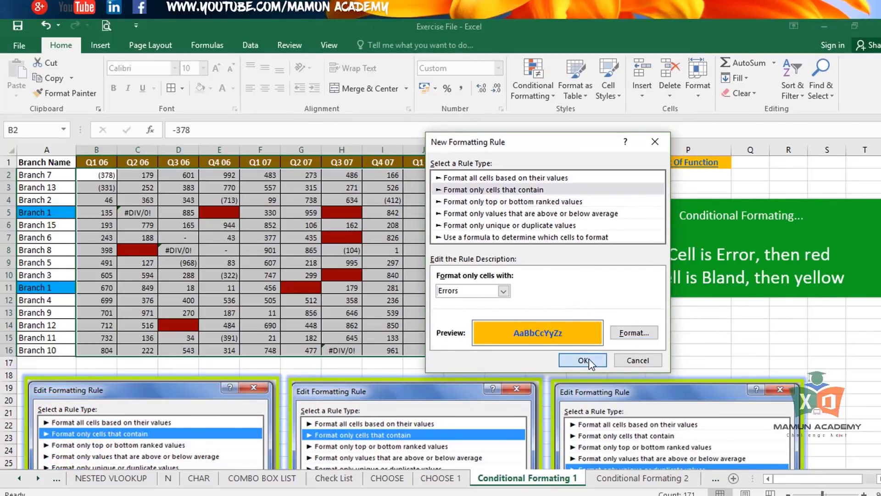
pyautogui.click(657, 360)
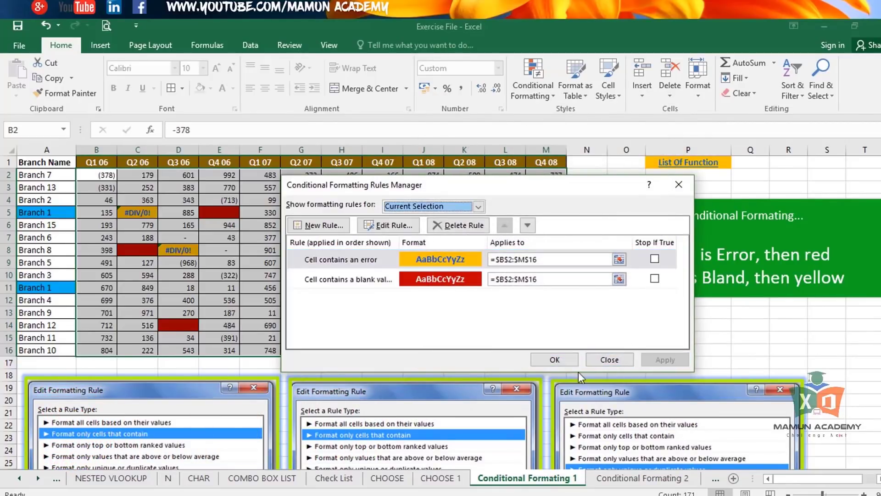
pyautogui.click(555, 360)
# Step: Verify that error cells C5 and D8 now show the orange fill with bold blue text
pyautogui.click(427, 299)
pyautogui.click(423, 250)
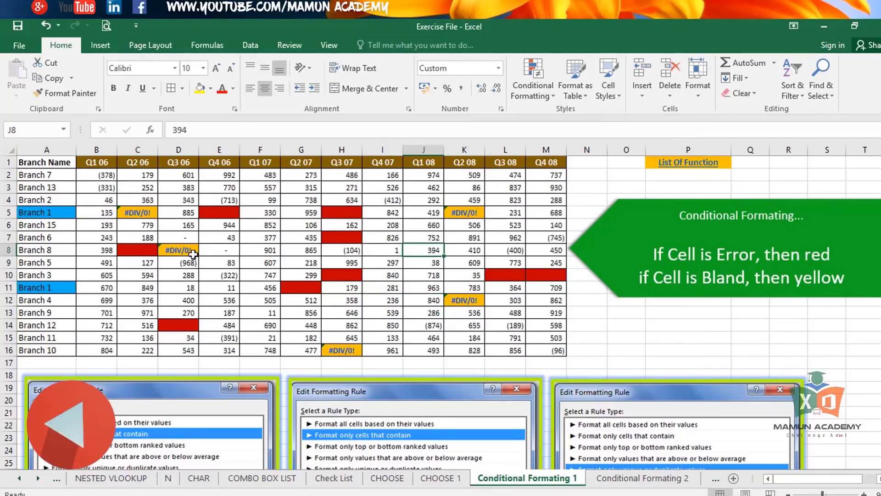
pyautogui.click(135, 208)
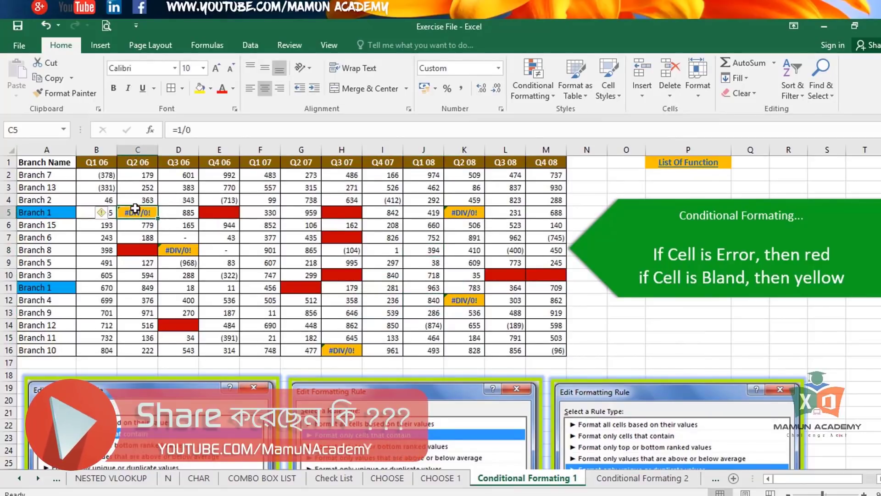
pyautogui.click(189, 233)
pyautogui.click(147, 209)
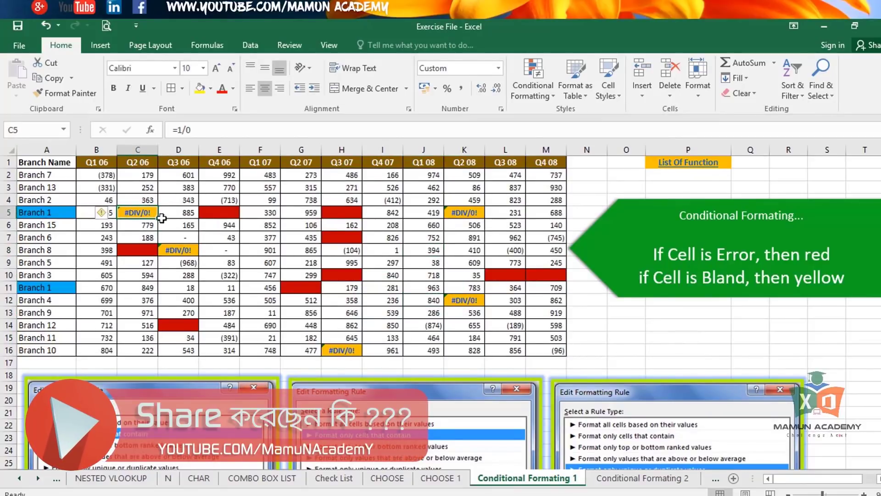
pyautogui.click(235, 263)
pyautogui.click(188, 251)
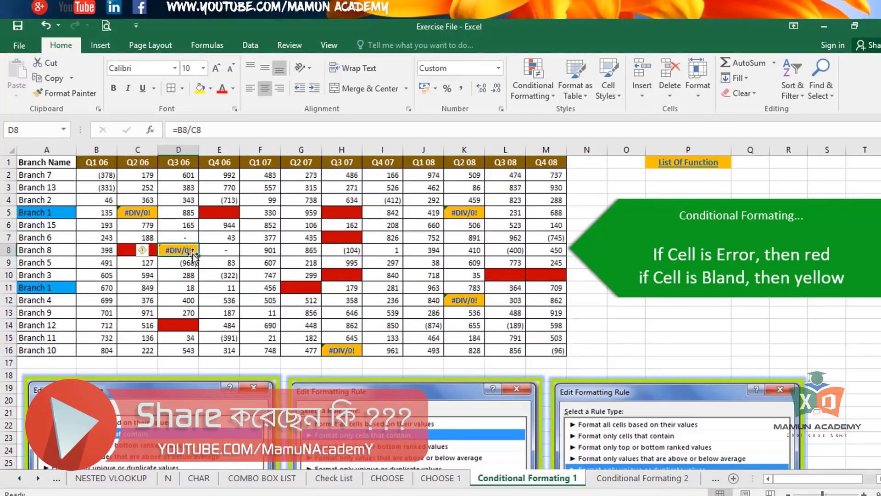
pyautogui.click(415, 242)
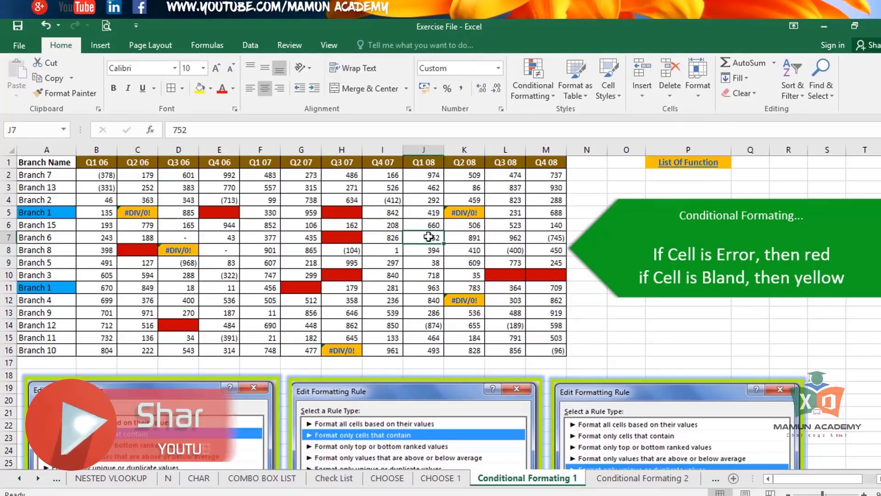
# Step: Review more cells, including K5, the J13:K13 sum, and blank cell E5 staying red
pyautogui.press('Left')
pyautogui.press('Left')
pyautogui.press('Down')
pyautogui.press('Down')
pyautogui.press('Down')
pyautogui.press('Down')
pyautogui.press('Down')
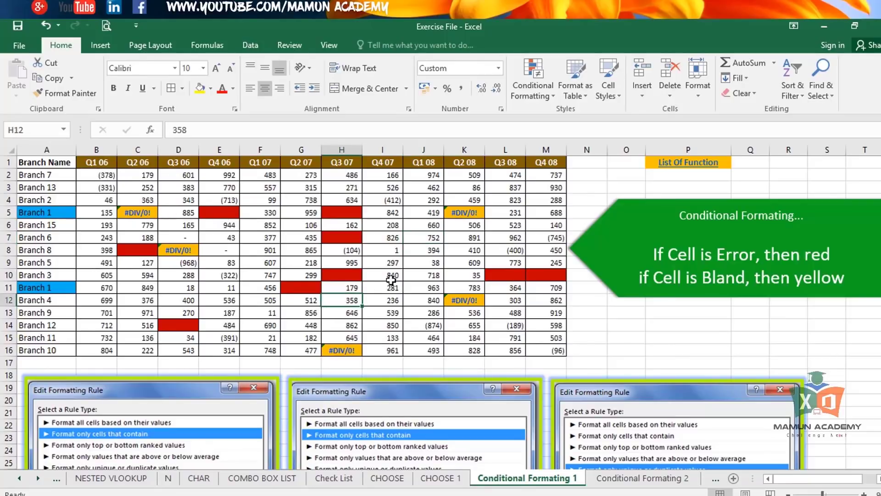
pyautogui.click(184, 274)
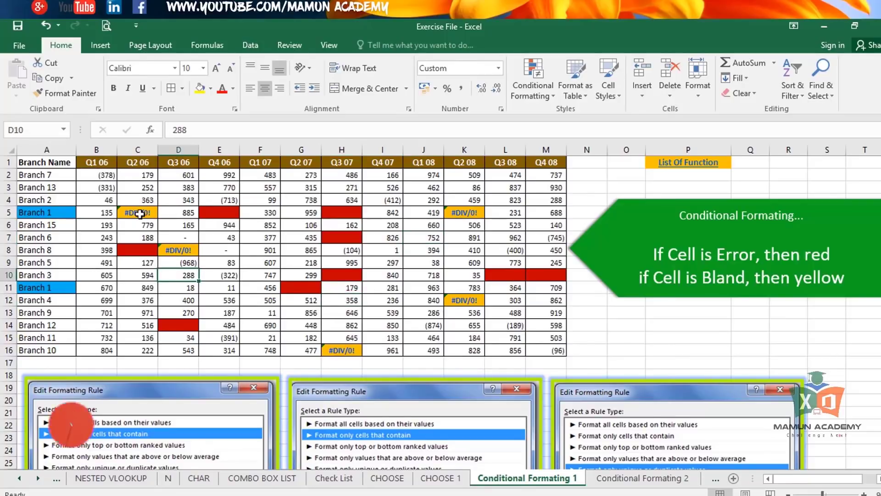
pyautogui.click(461, 212)
pyautogui.moveTo(446, 317); pyautogui.dragTo(430, 312)
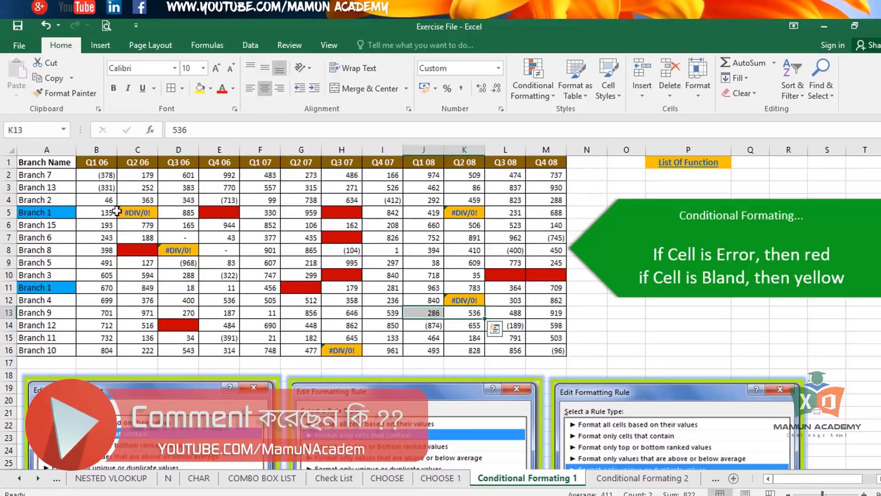
pyautogui.click(232, 211)
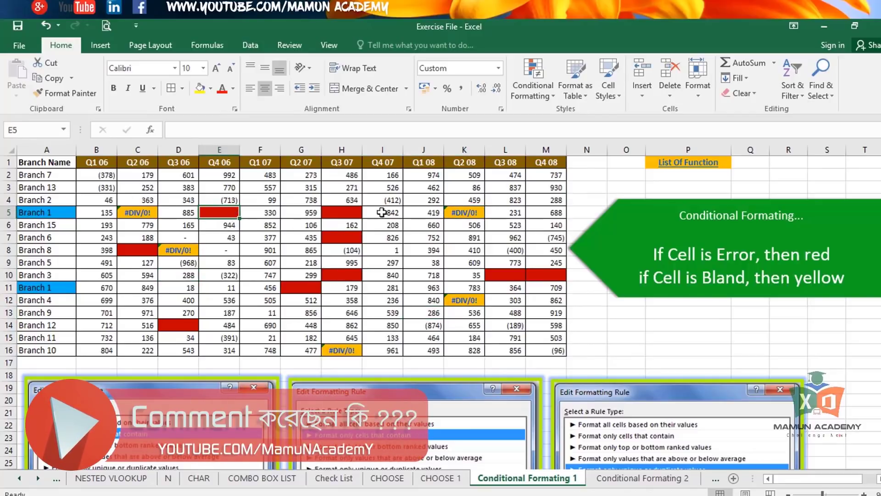